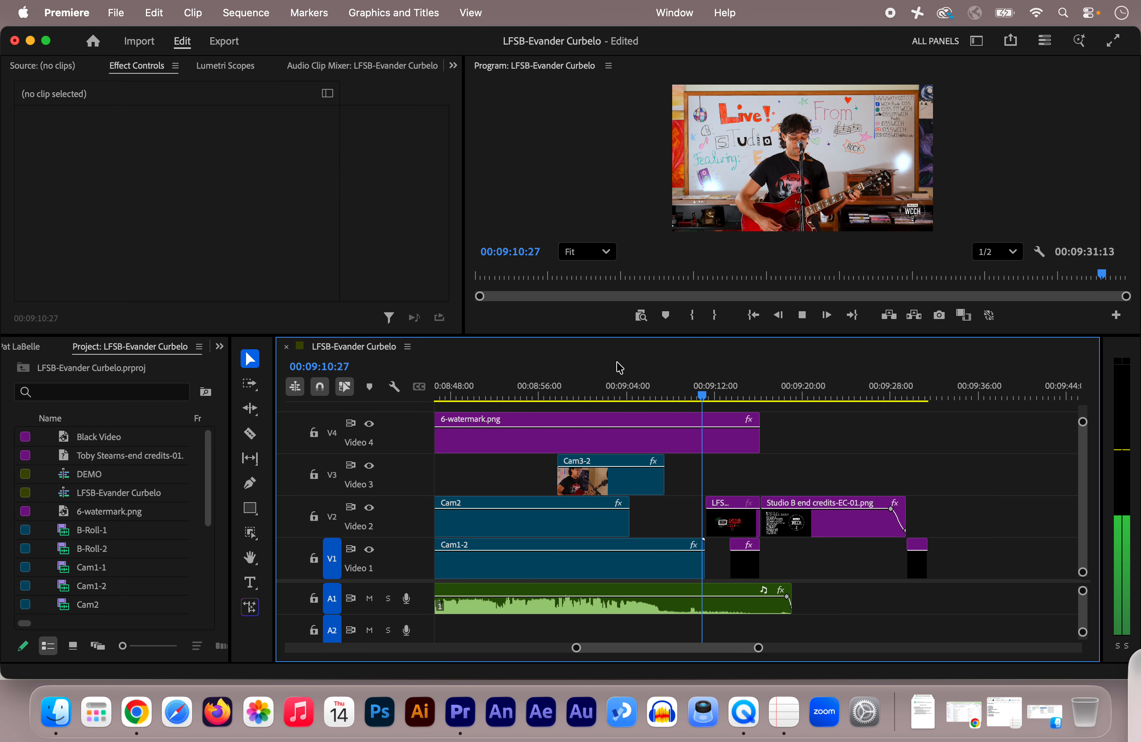
Play the end of the sequence from the final performance shot through the closing title card and its date.
{"action": "key", "text": "space"}
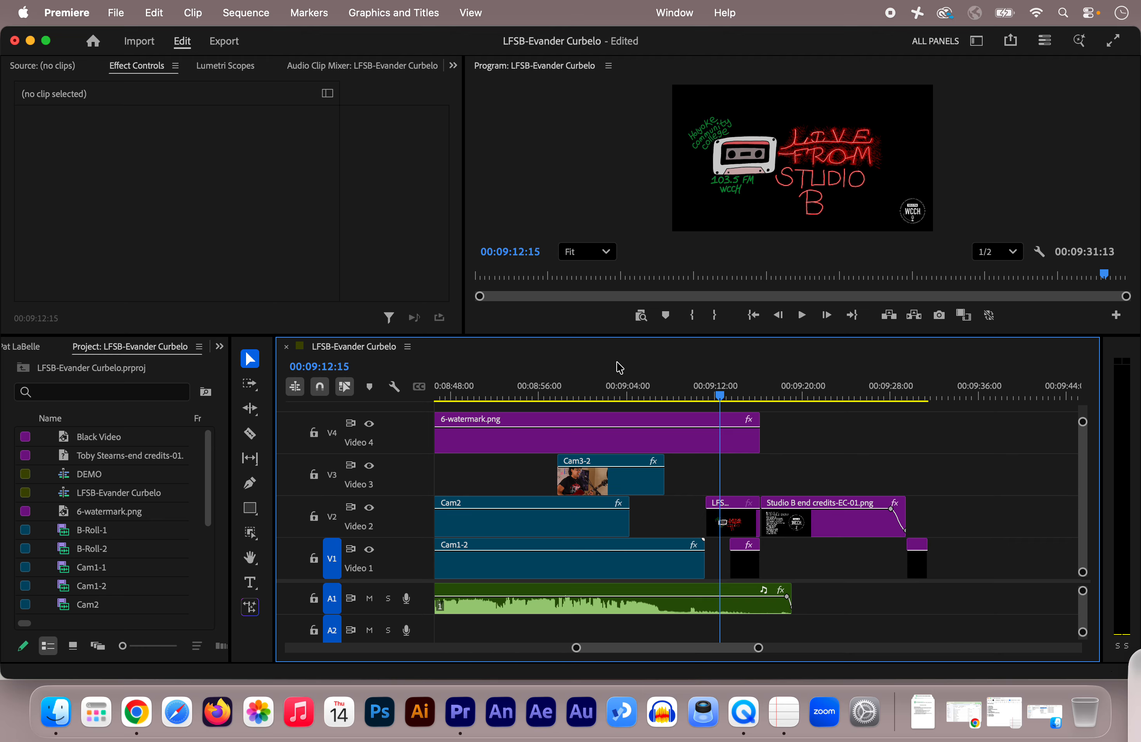
{"action": "left_click", "coordinate": [686, 386]}
{"action": "key", "text": "space"}
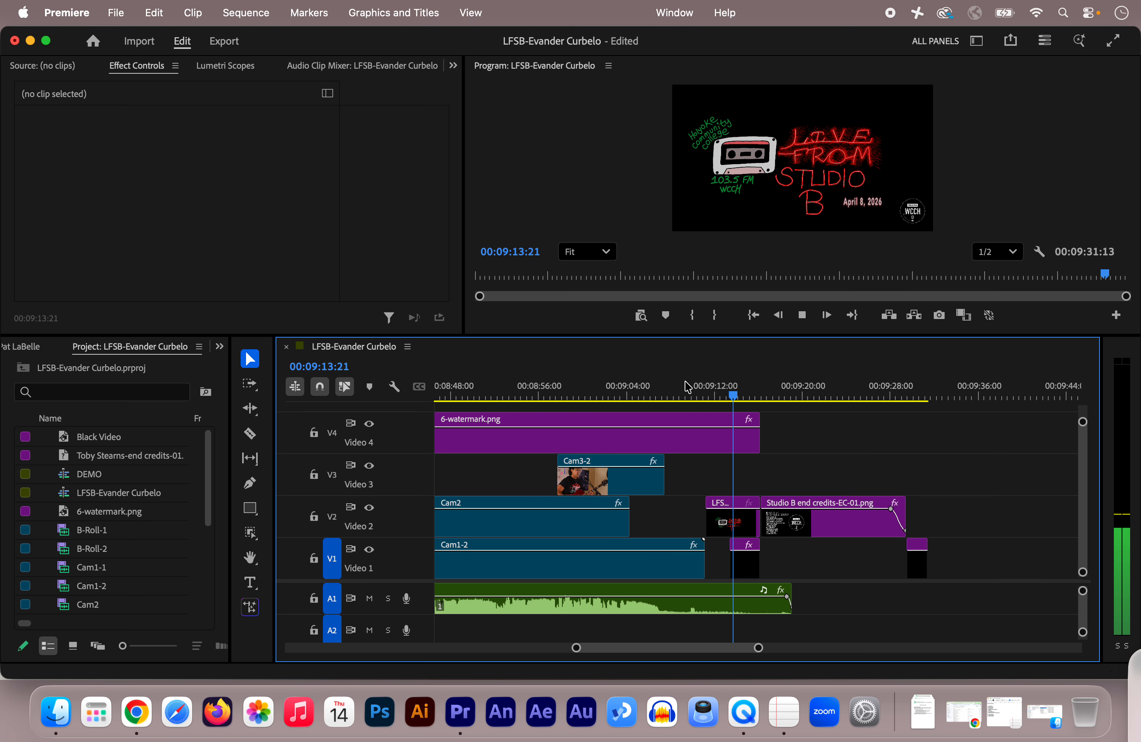
{"action": "key", "text": "space"}
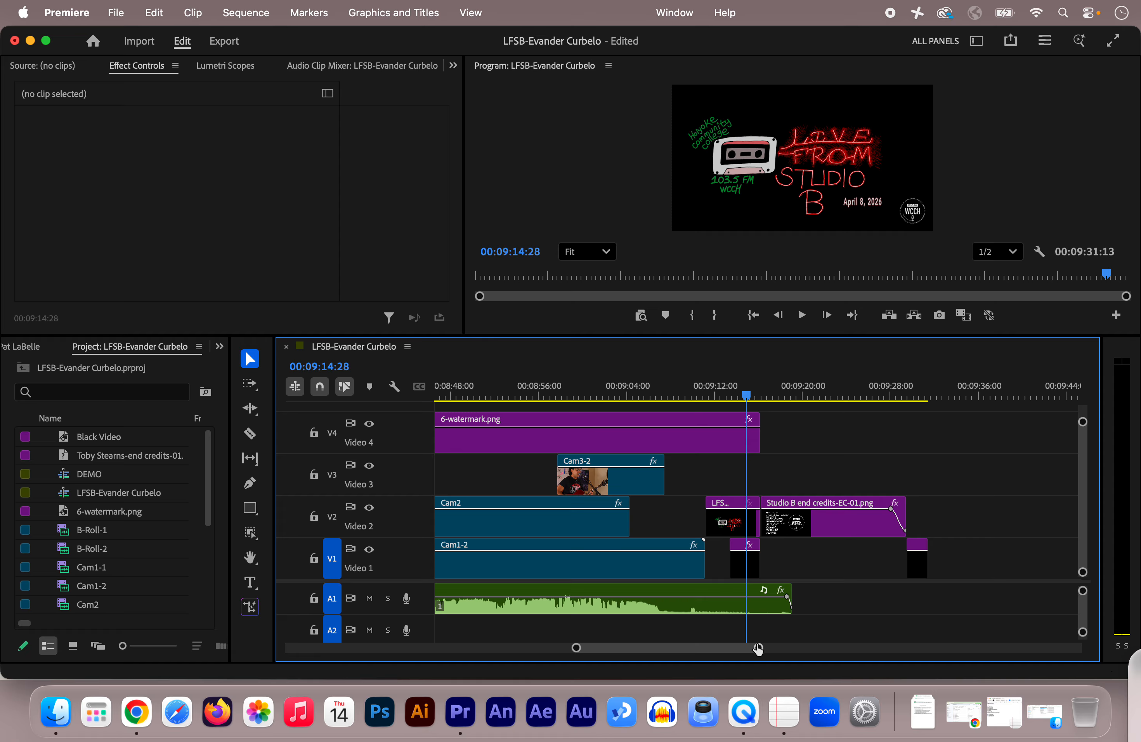
Enlarge the timeline's ending and select the title, date, end credits and closing clips on Video 1 and Video 2.
{"action": "left_click_drag", "start_coordinate": [758, 647], "coordinate": [740, 648]}
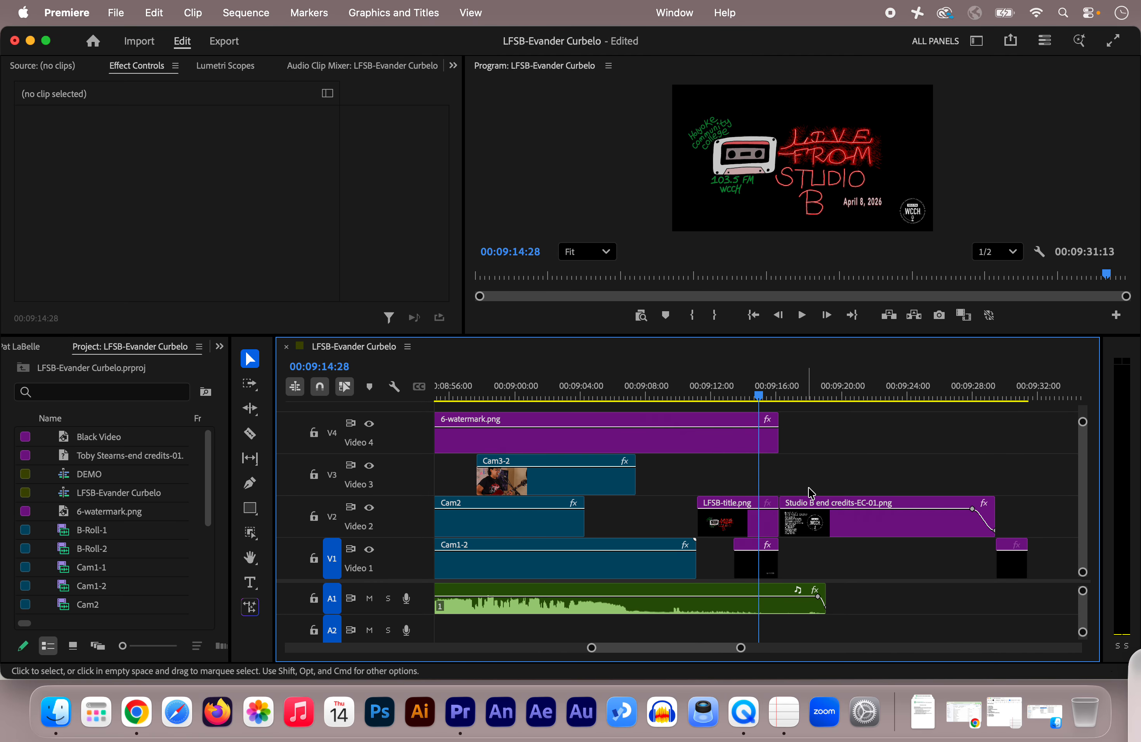
{"action": "left_click", "coordinate": [734, 528]}
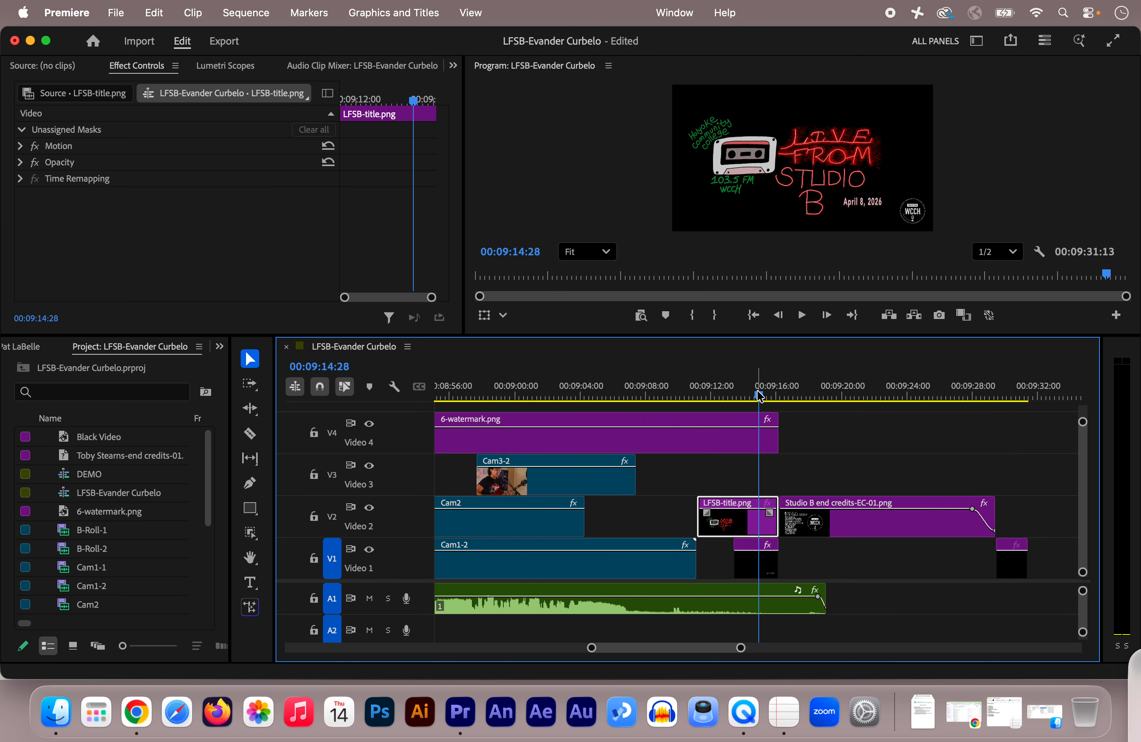
{"action": "left_click", "coordinate": [736, 398]}
{"action": "left_click_drag", "start_coordinate": [736, 398], "coordinate": [721, 399]}
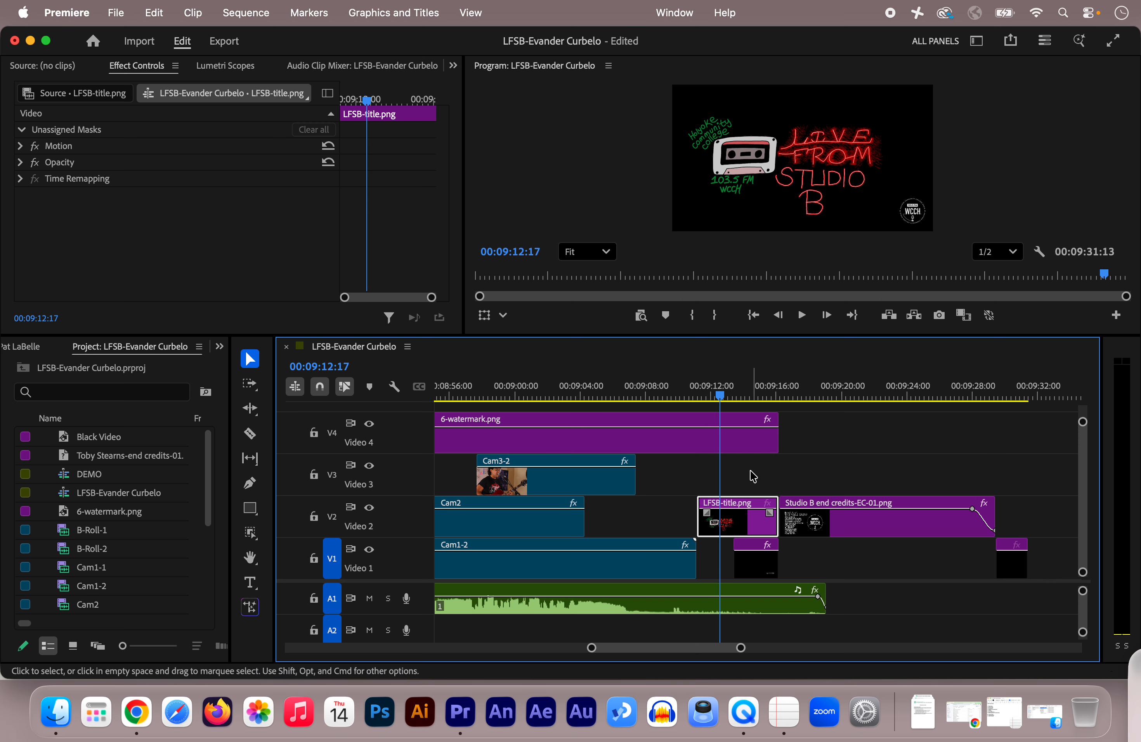
{"action": "left_click_drag", "start_coordinate": [751, 473], "coordinate": [1052, 587]}
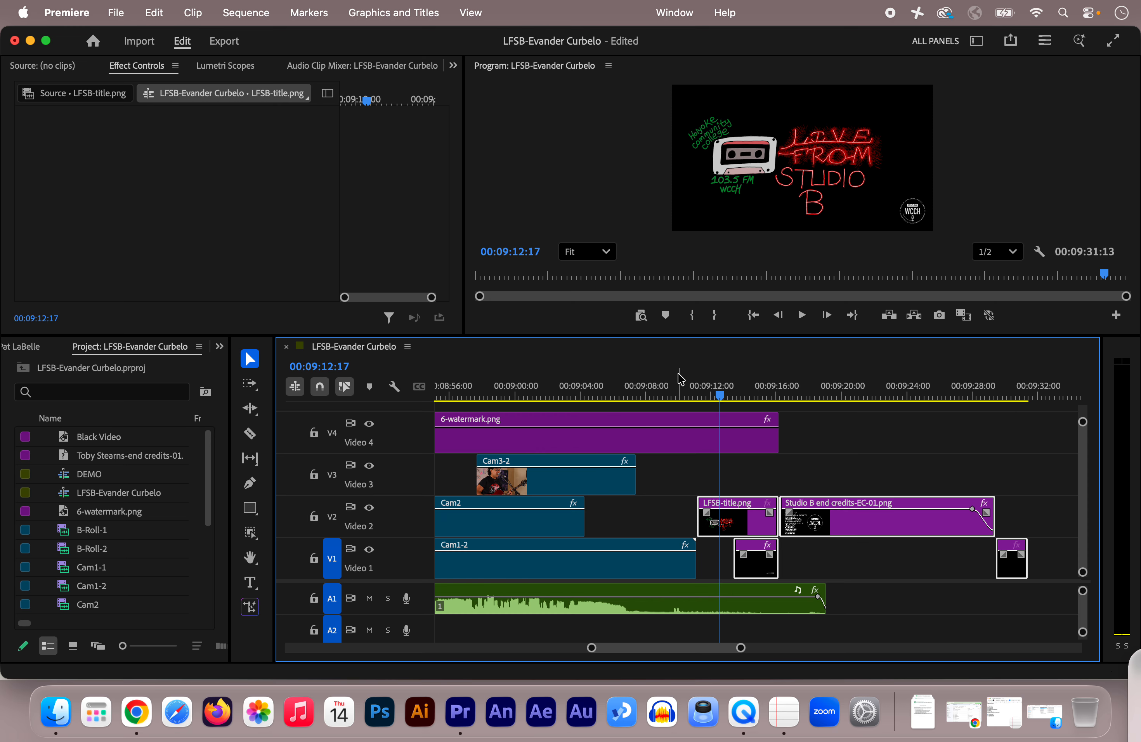
Load the 6-watermark.png clip from Video 4 into the Source monitor and show the whole sequence in the timeline.
{"action": "left_click", "coordinate": [654, 447]}
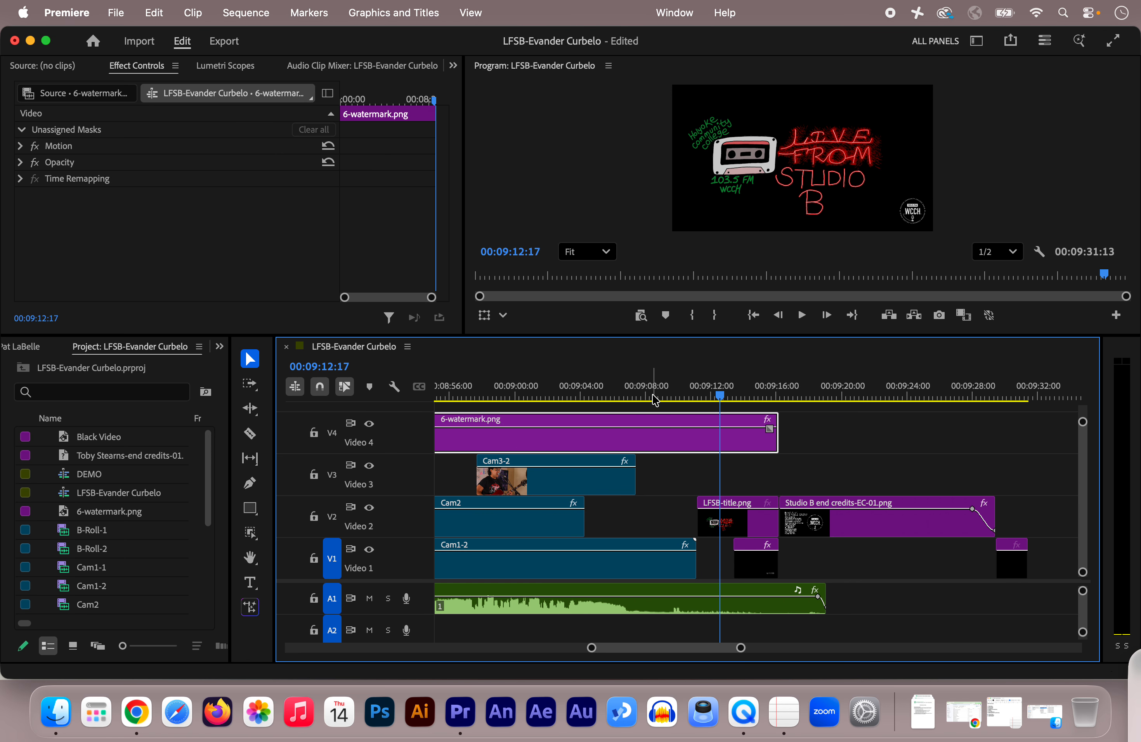
{"action": "double_click", "coordinate": [653, 442]}
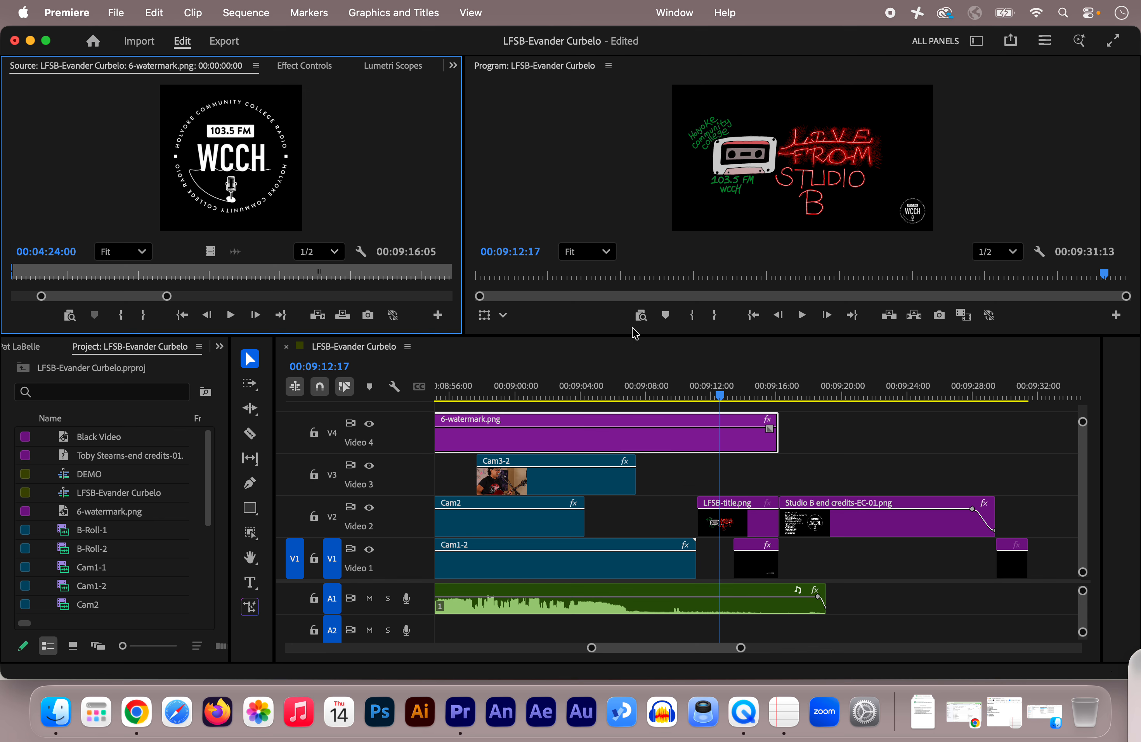
{"action": "left_click", "coordinate": [741, 648]}
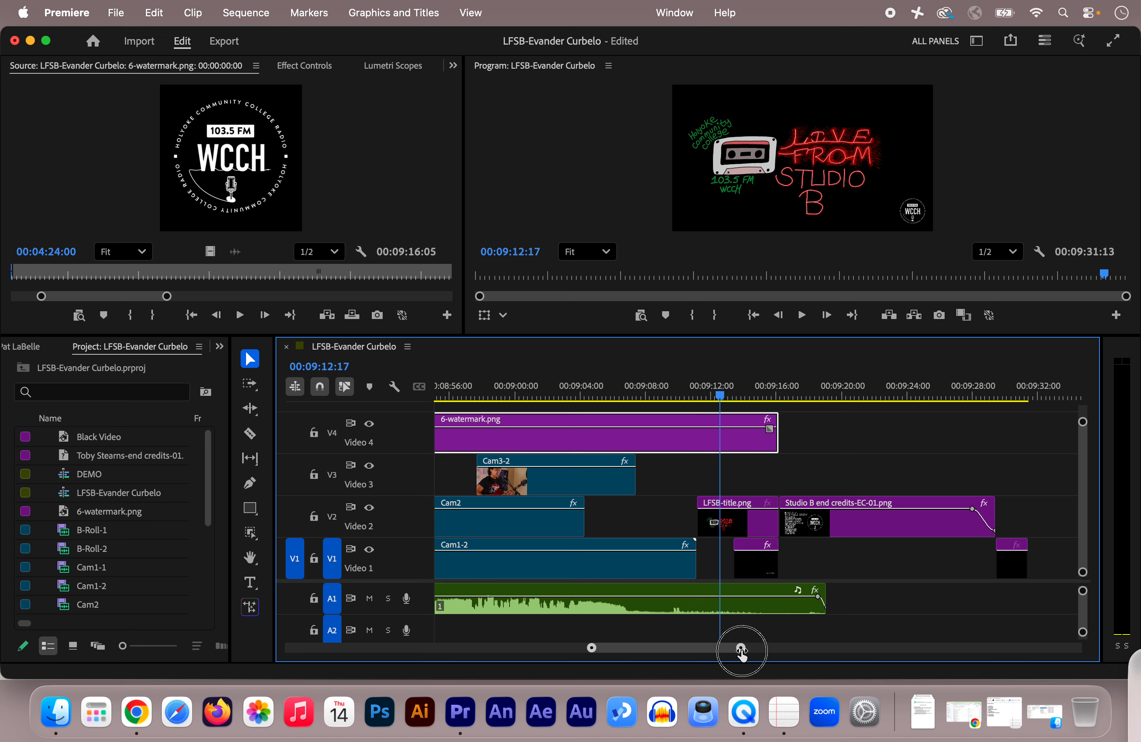
{"action": "left_click_drag", "start_coordinate": [741, 651], "coordinate": [1100, 626]}
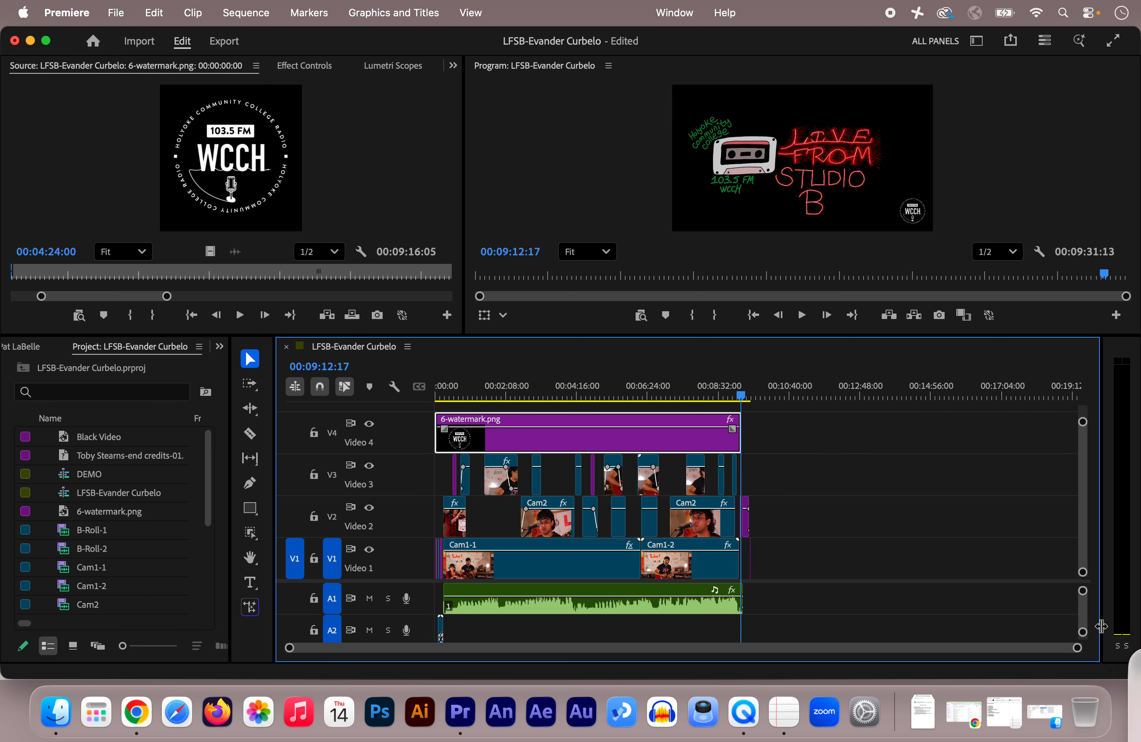
Play the sequence's opening title from 00:00:00:00 with the watermark over it.
{"action": "left_click", "coordinate": [440, 395]}
{"action": "left_click", "coordinate": [435, 396]}
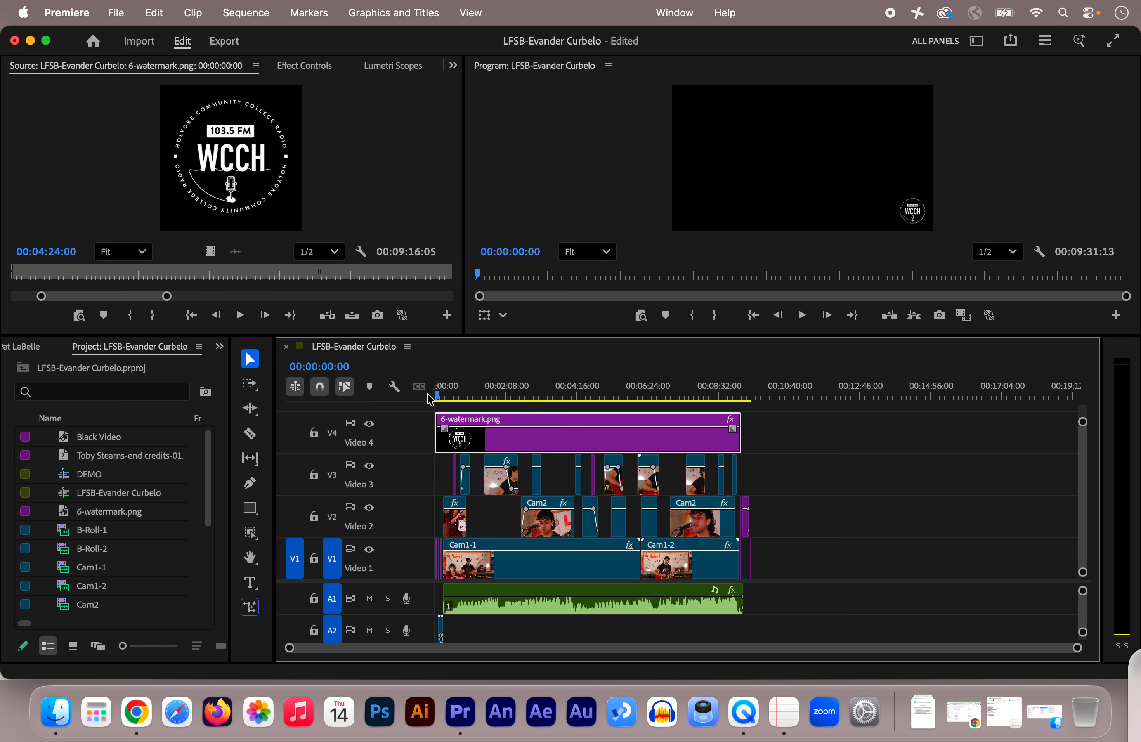
{"action": "key", "text": "space"}
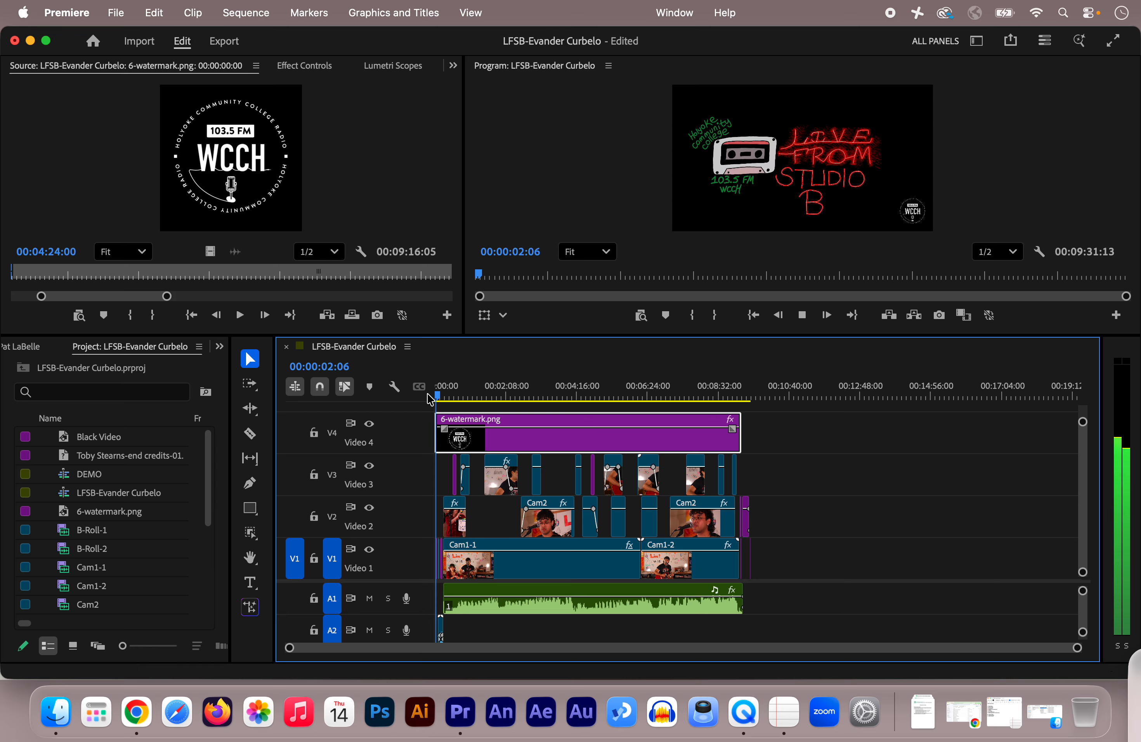
{"action": "key", "text": "space"}
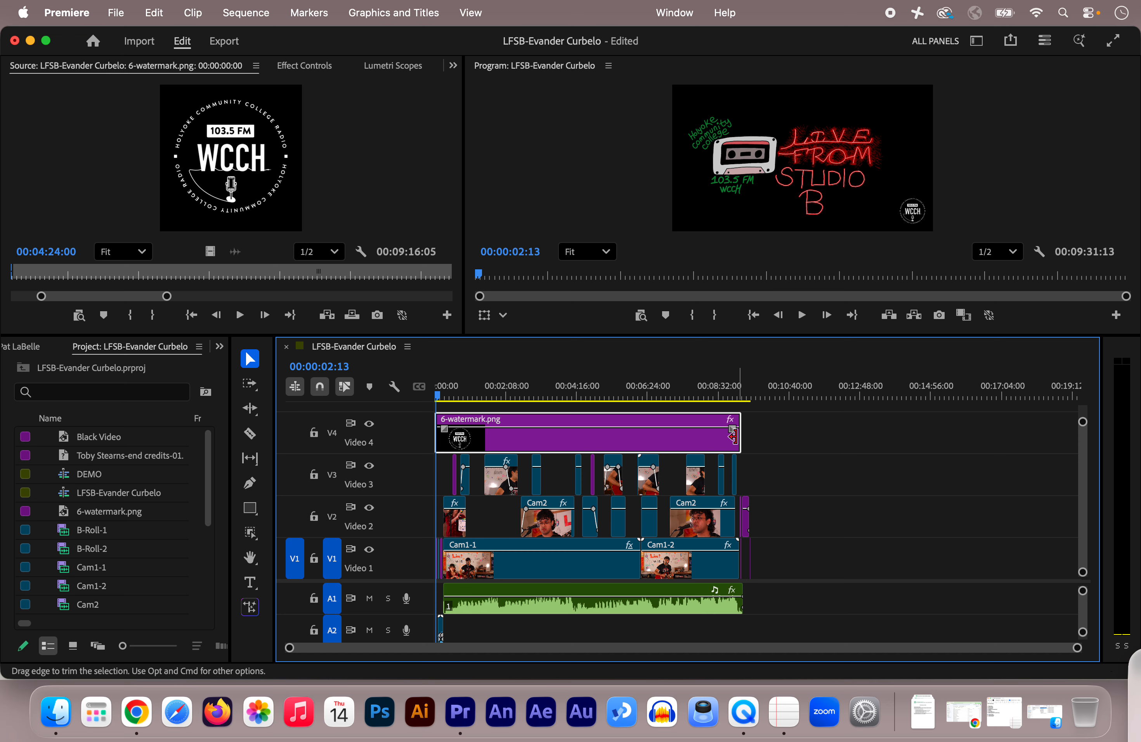
Scrub the sequence's ending from the dated title card to the start of the end credits, where the watermark stops.
{"action": "left_click", "coordinate": [733, 395]}
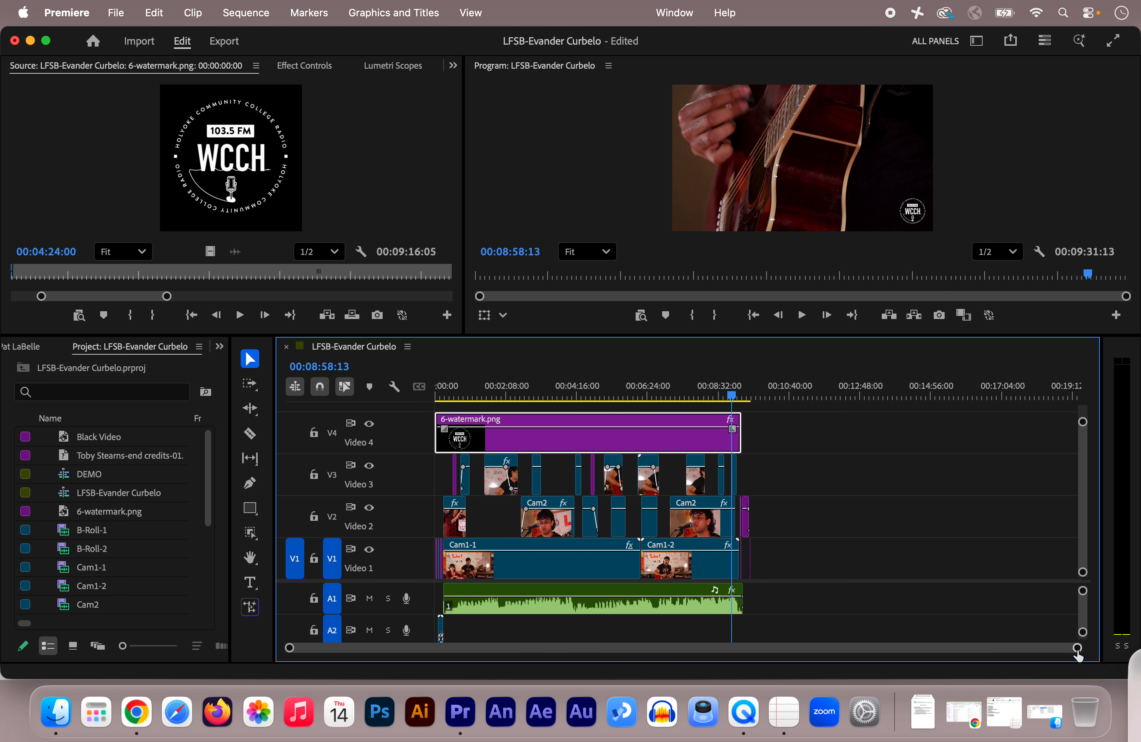
{"action": "left_click_drag", "start_coordinate": [1077, 648], "coordinate": [783, 636]}
{"action": "left_click", "coordinate": [920, 387]}
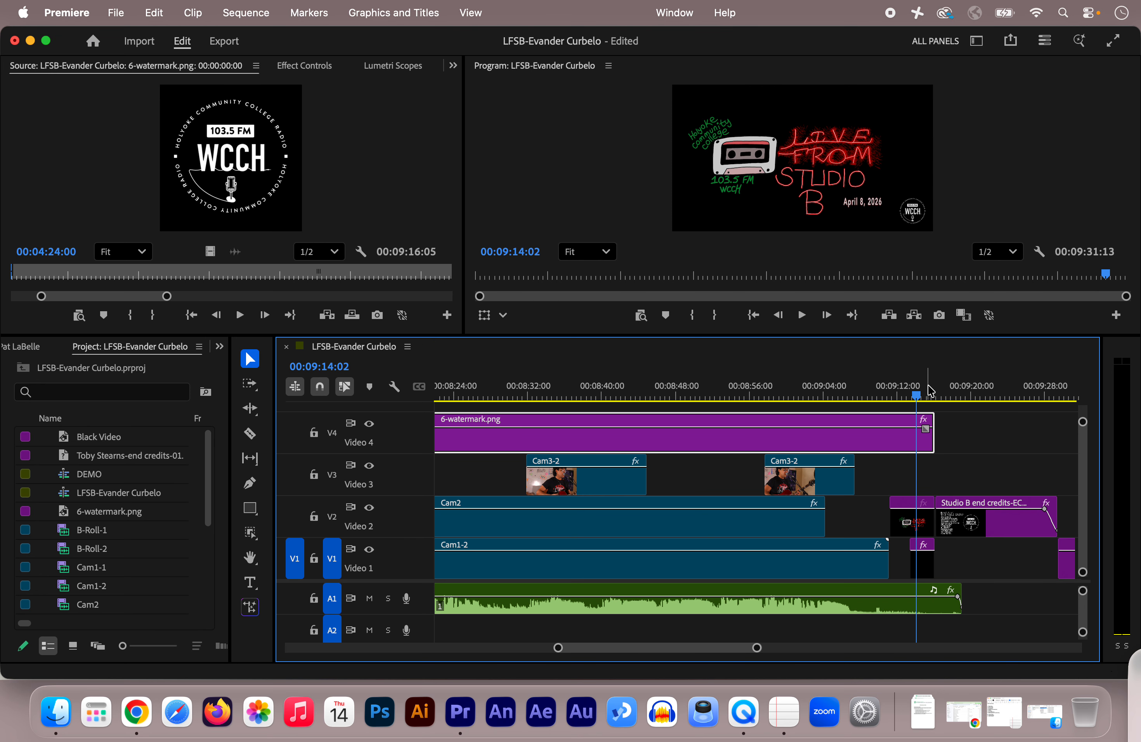
{"action": "left_click_drag", "start_coordinate": [918, 391], "coordinate": [939, 397]}
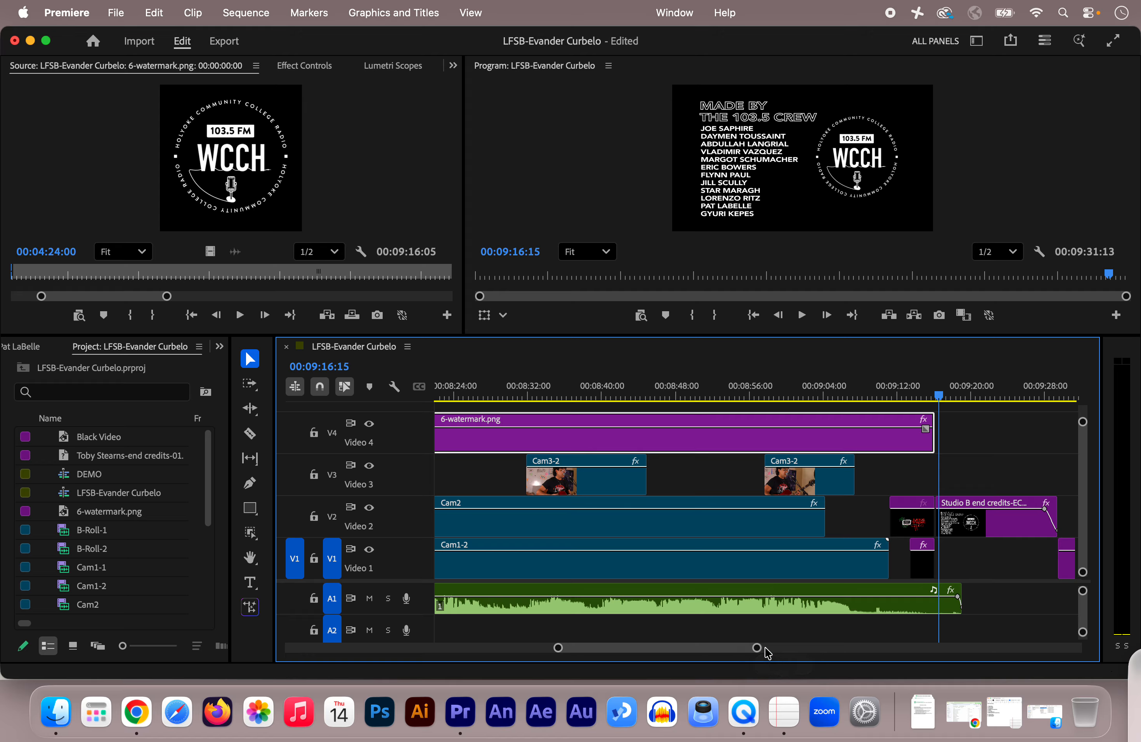
{"action": "left_click_drag", "start_coordinate": [755, 648], "coordinate": [685, 656]}
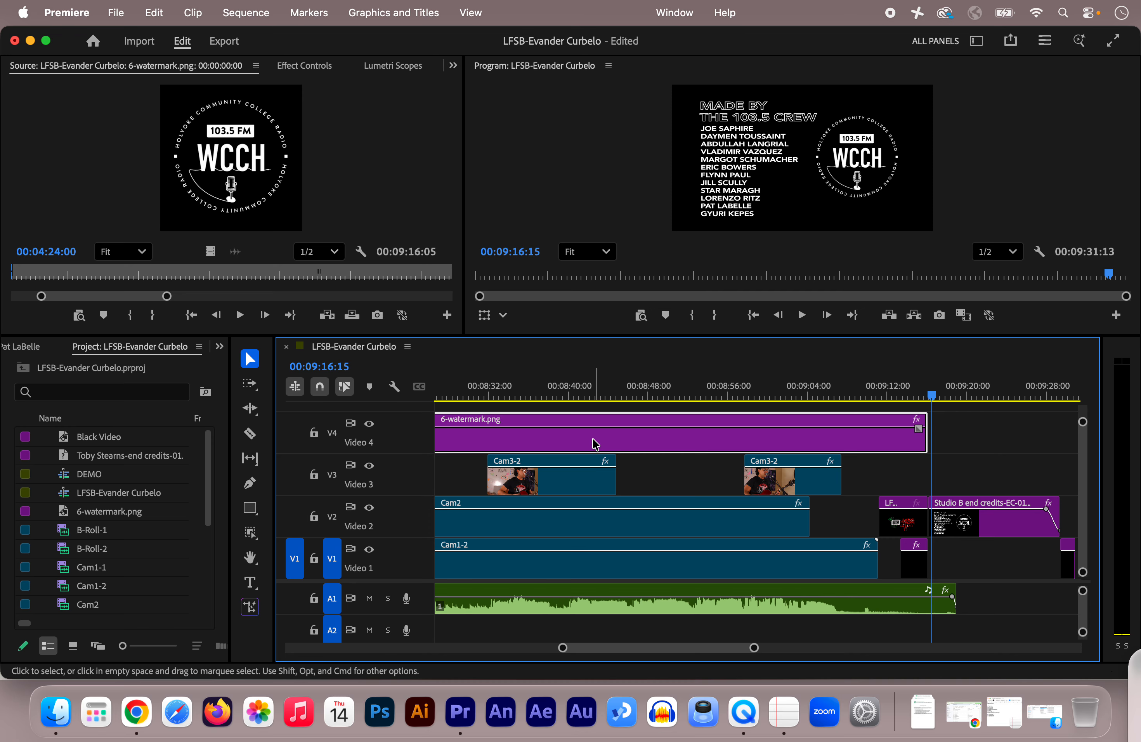
Examine the watermark clip's Motion properties with the playhead at about 00:08:49:05 in the performance.
{"action": "left_click", "coordinate": [661, 393]}
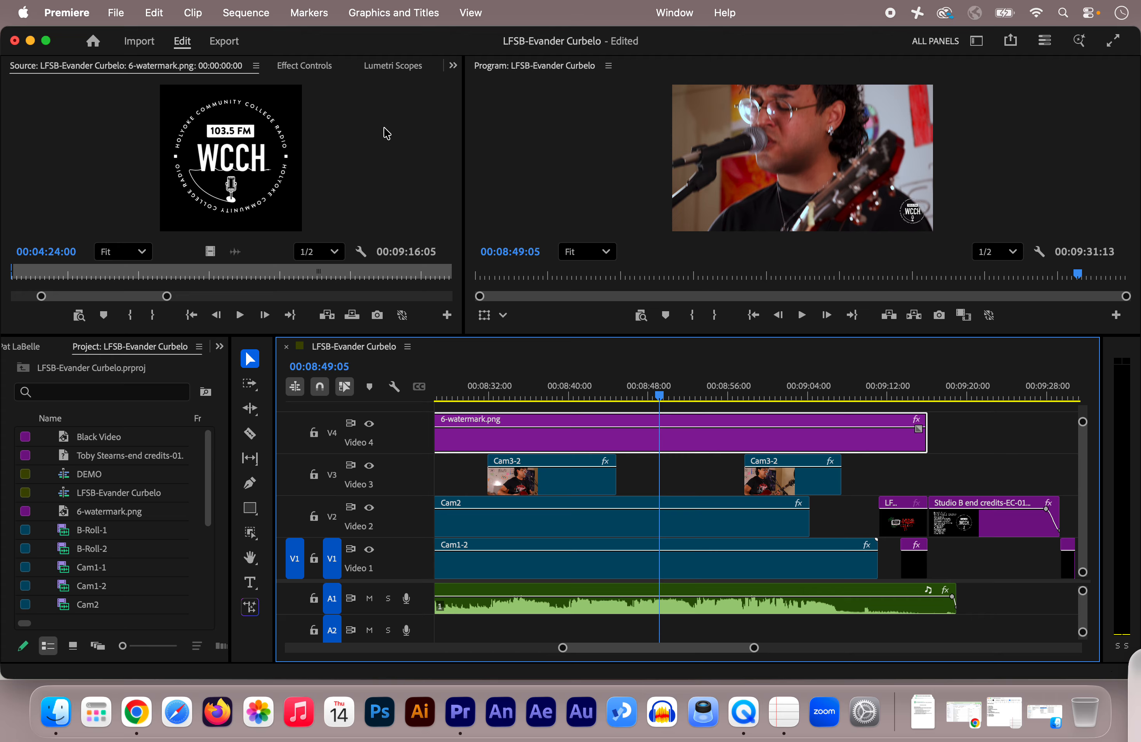
{"action": "left_click", "coordinate": [307, 66]}
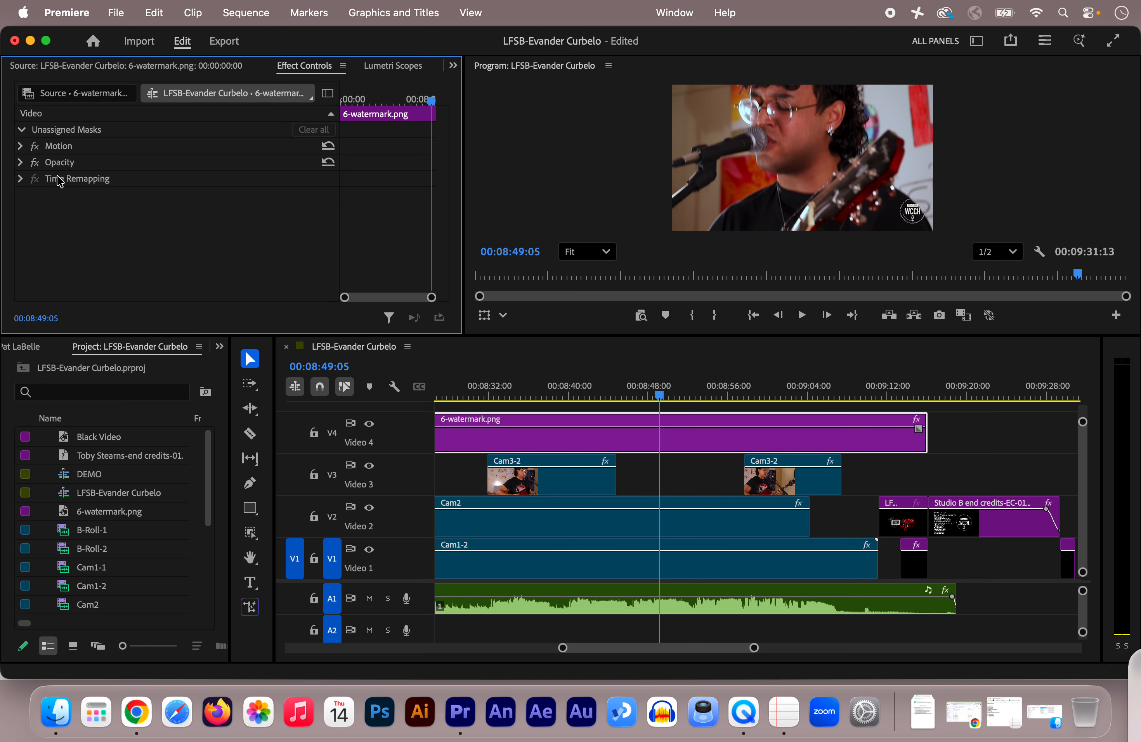
{"action": "left_click", "coordinate": [21, 145]}
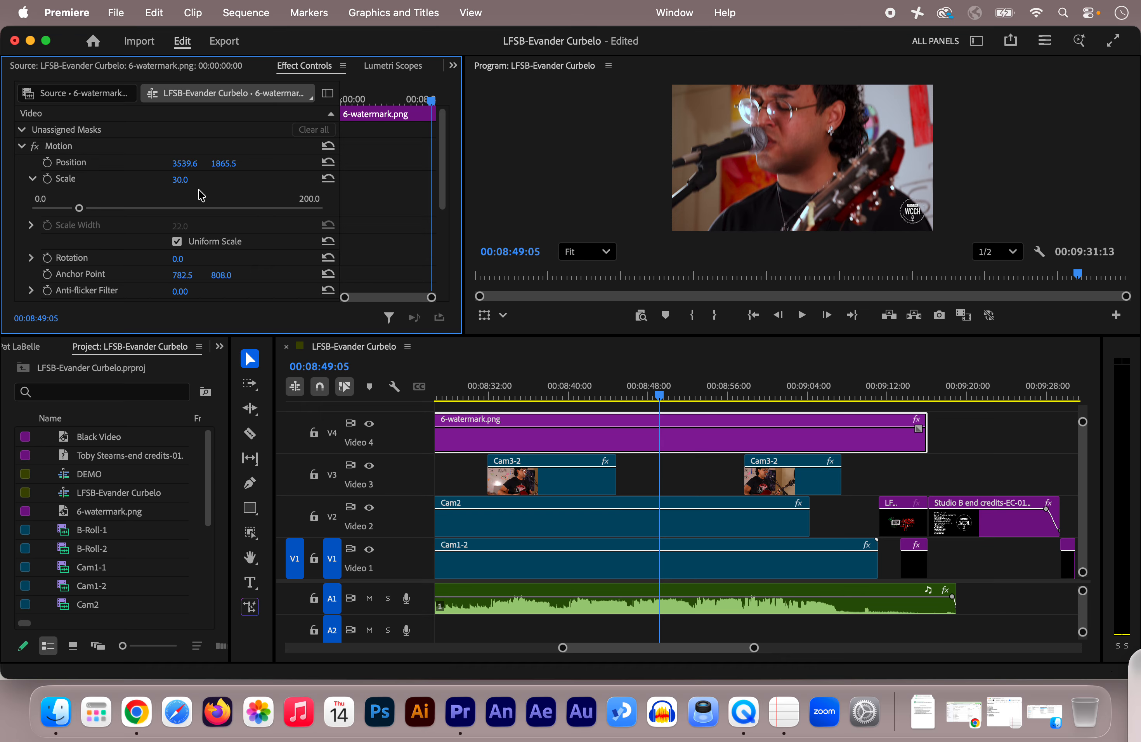
{"action": "scroll", "coordinate": [202, 195], "scroll_direction": "down", "scroll_amount": 6}
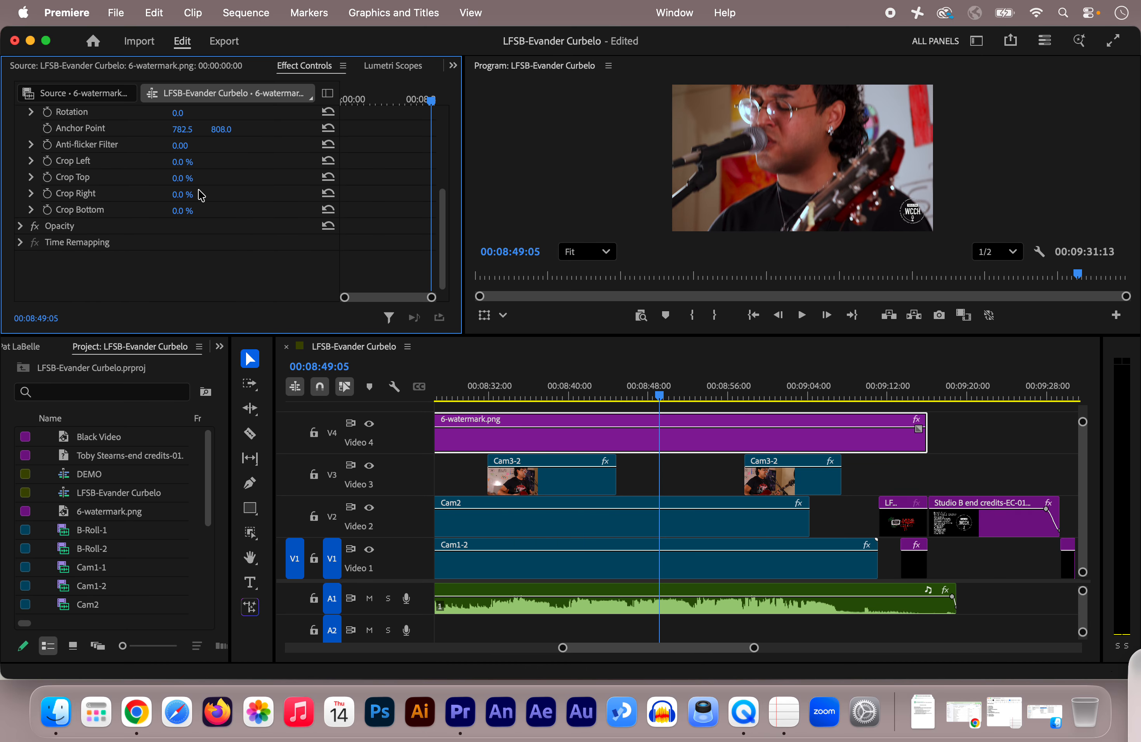
{"action": "scroll", "coordinate": [202, 196], "scroll_direction": "up", "scroll_amount": 6}
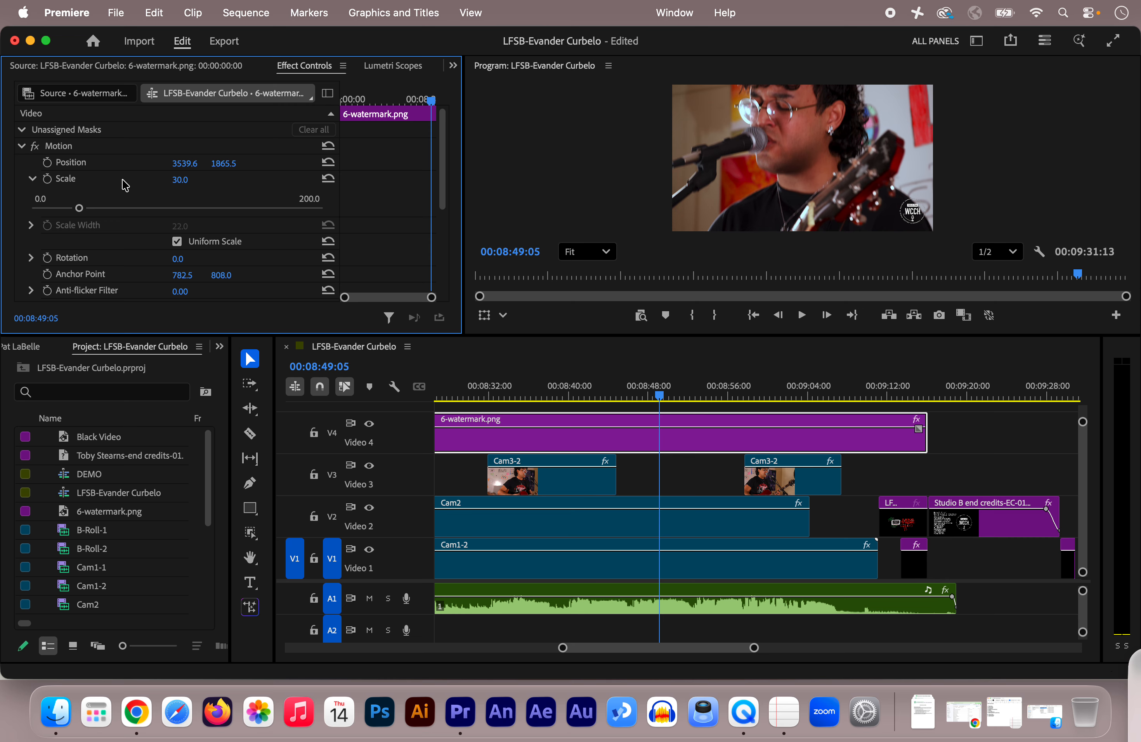
{"action": "left_click", "coordinate": [719, 359]}
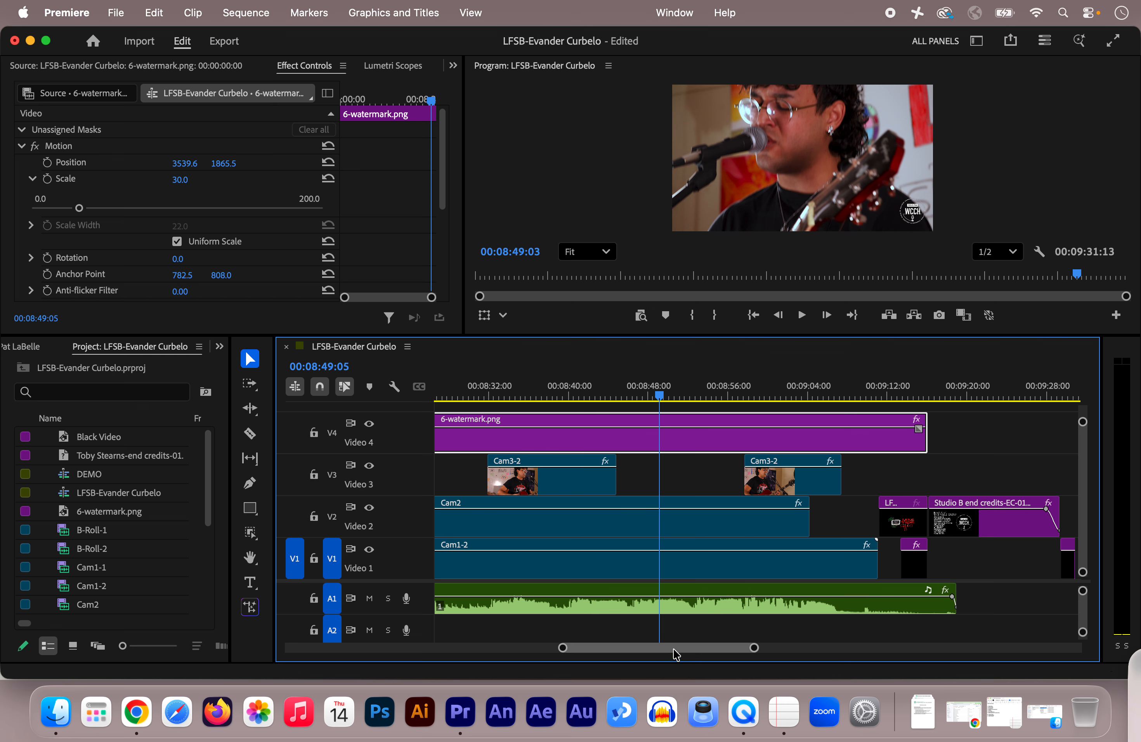
Select the Studio B end credits clip and play from about 00:09:10:11 into the dated title card.
{"action": "left_click_drag", "start_coordinate": [676, 654], "coordinate": [686, 653]}
{"action": "left_click", "coordinate": [701, 478]}
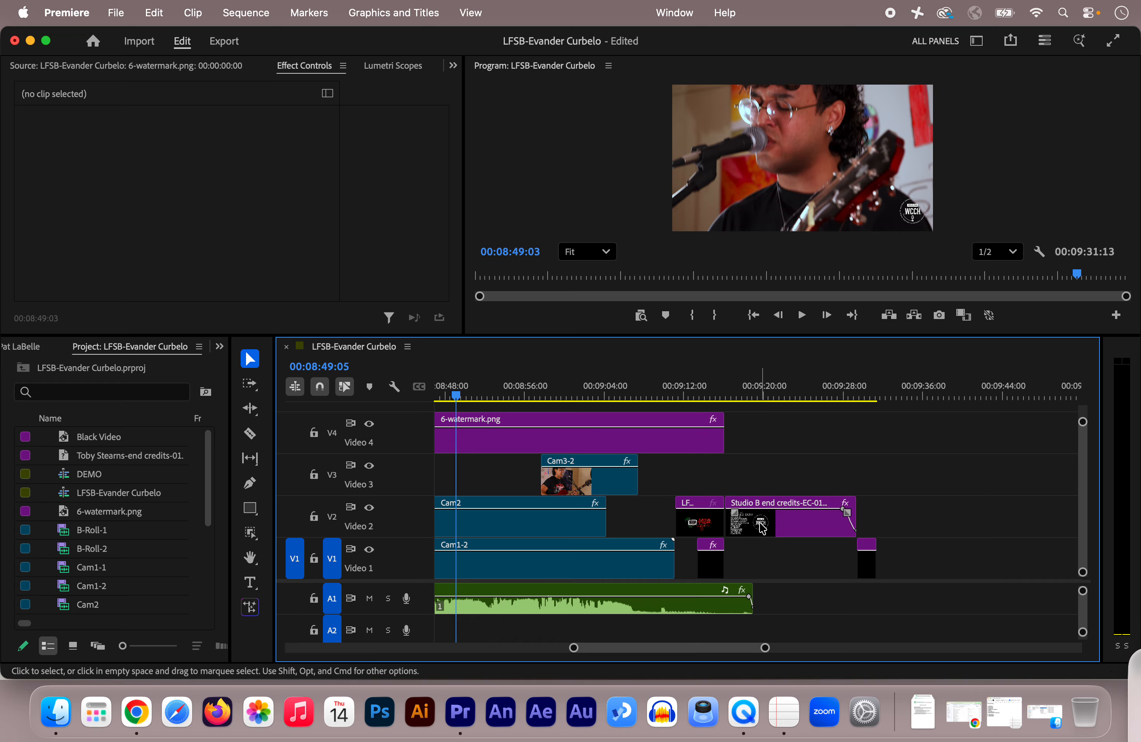
{"action": "left_click", "coordinate": [794, 528]}
{"action": "left_click", "coordinate": [696, 387]}
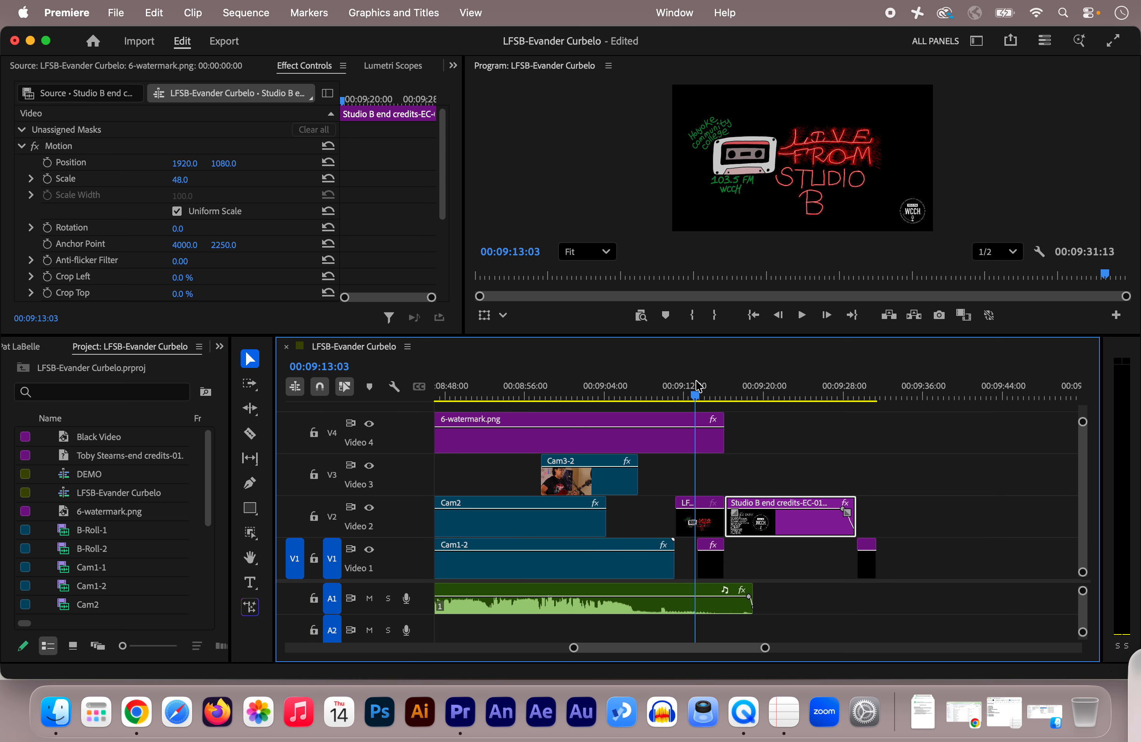
{"action": "left_click_drag", "start_coordinate": [695, 393], "coordinate": [668, 395]}
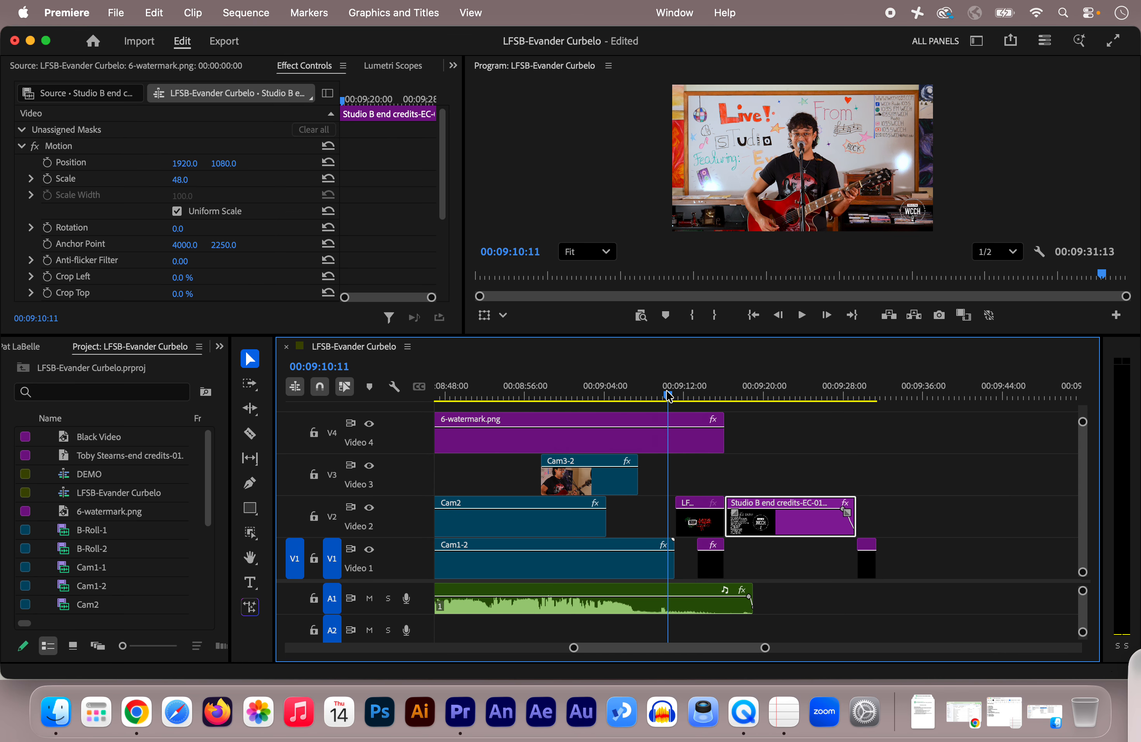
{"action": "key", "text": "space"}
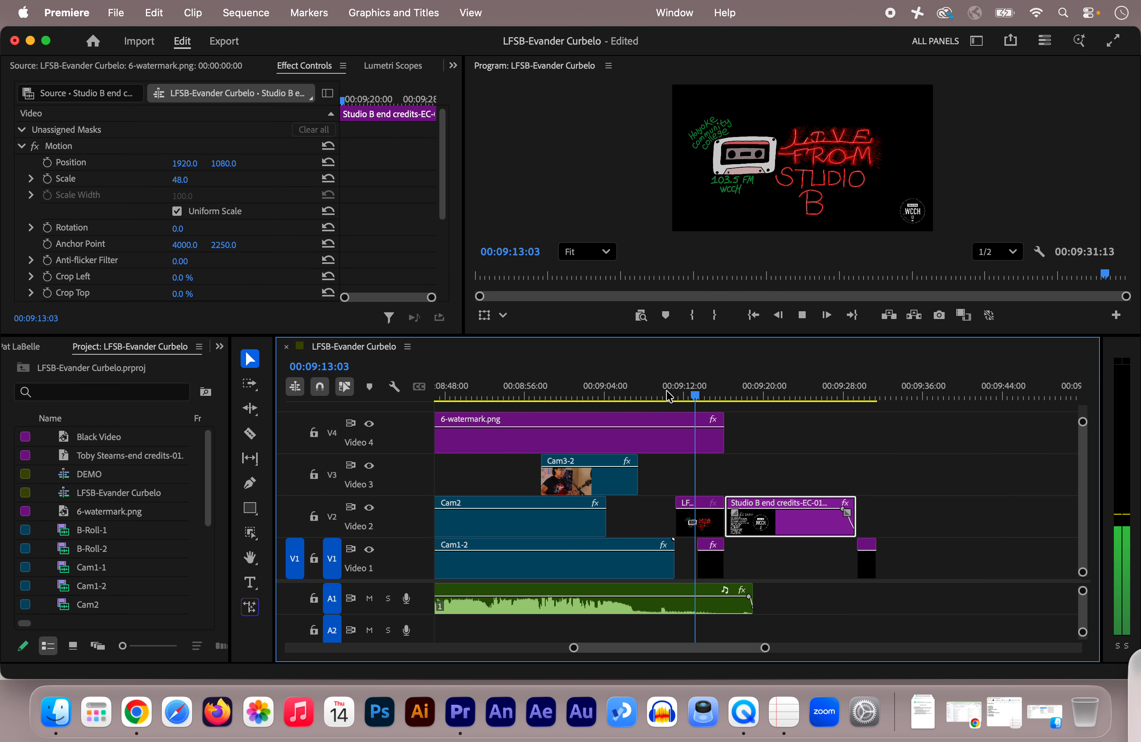
{"action": "key", "text": "space"}
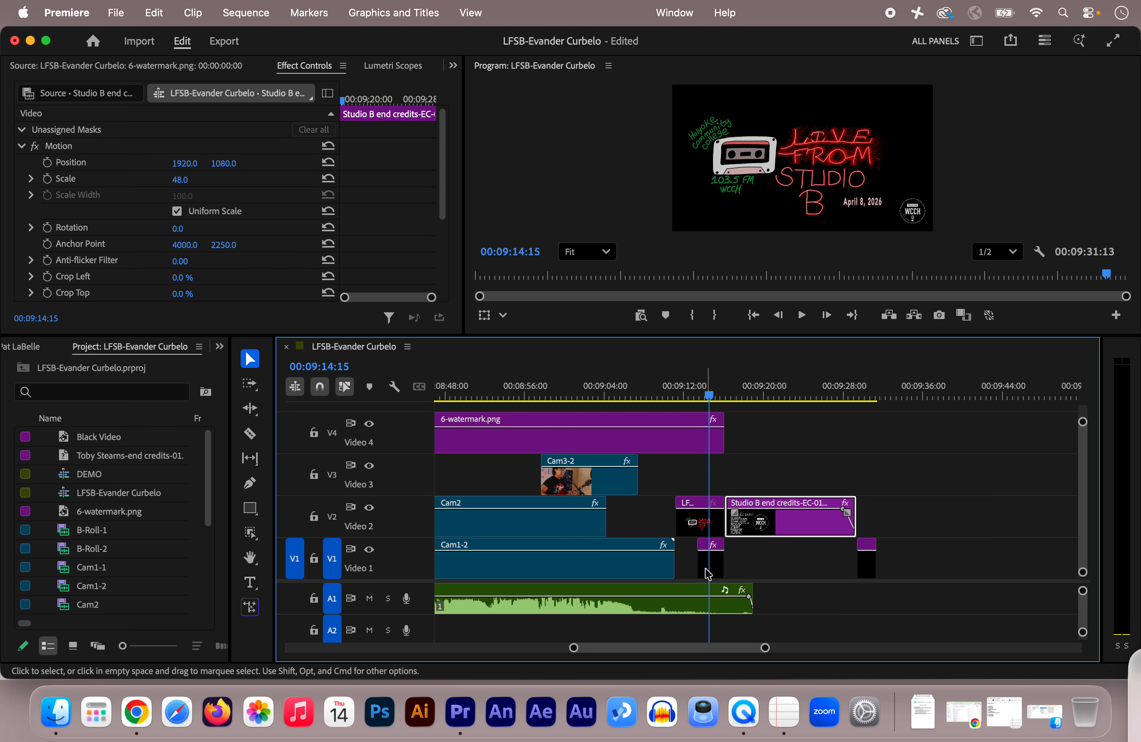
Select the "April 8, 2026" text graphic on Video 1 and collapse its Text and Motion properties in Effect Controls.
{"action": "left_click", "coordinate": [718, 571]}
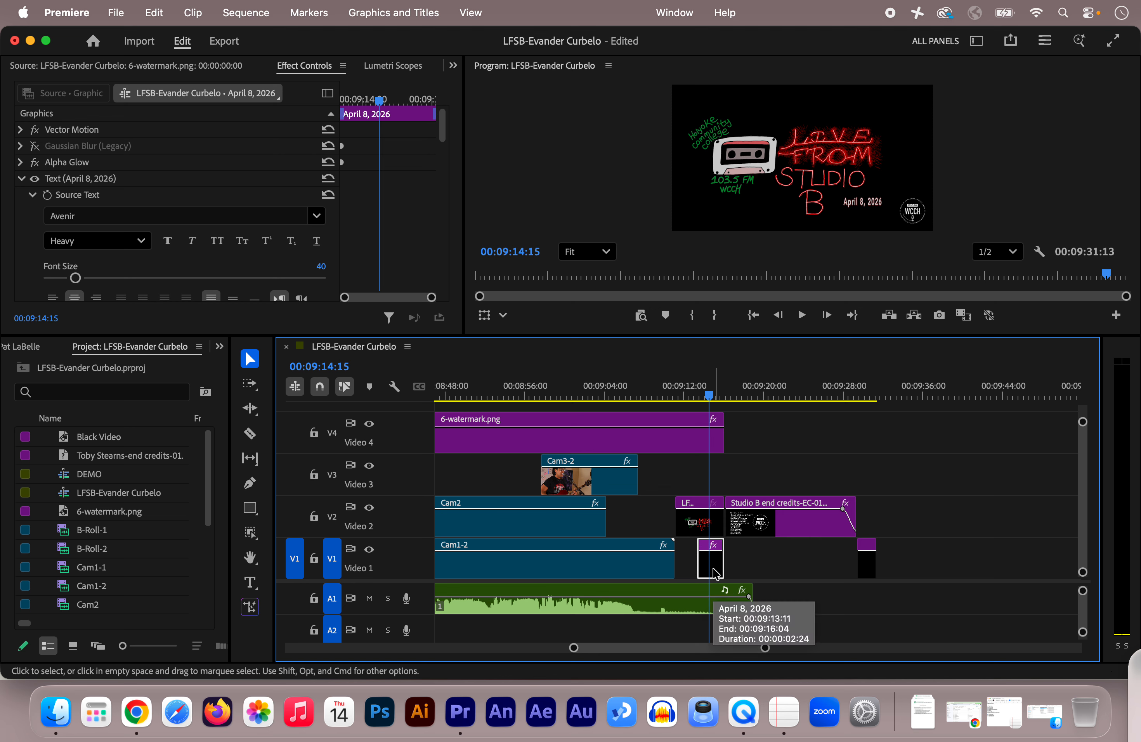
{"action": "left_click", "coordinate": [19, 179]}
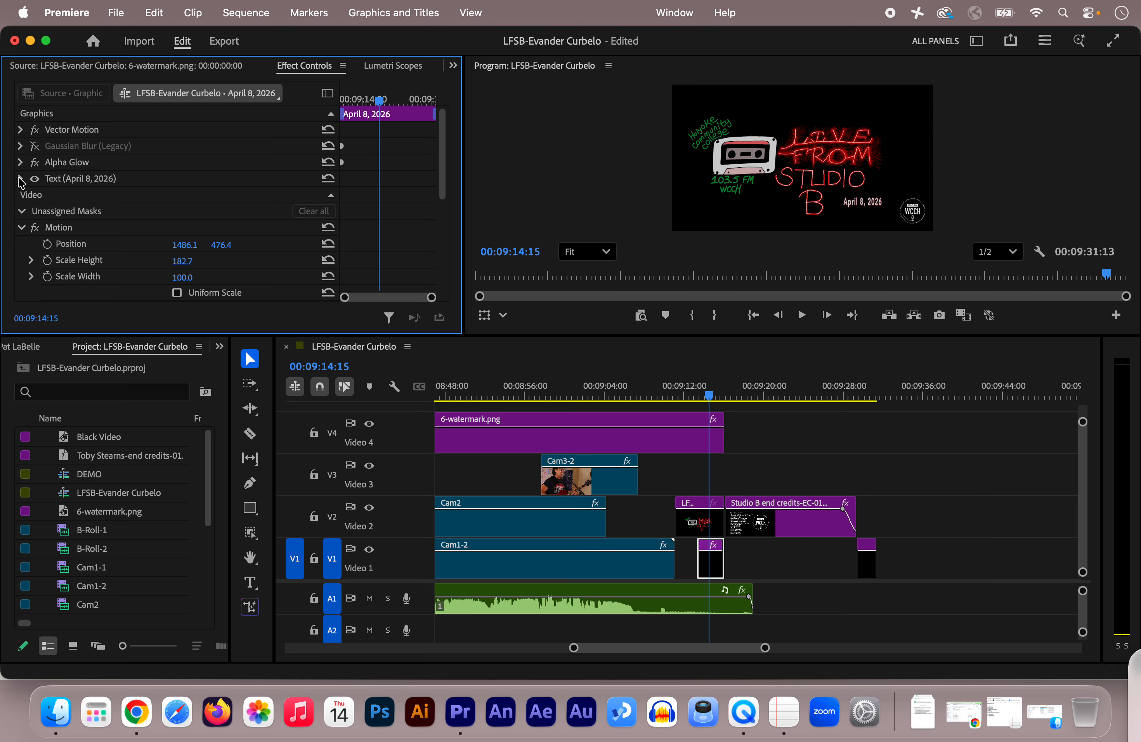
{"action": "left_click", "coordinate": [22, 228]}
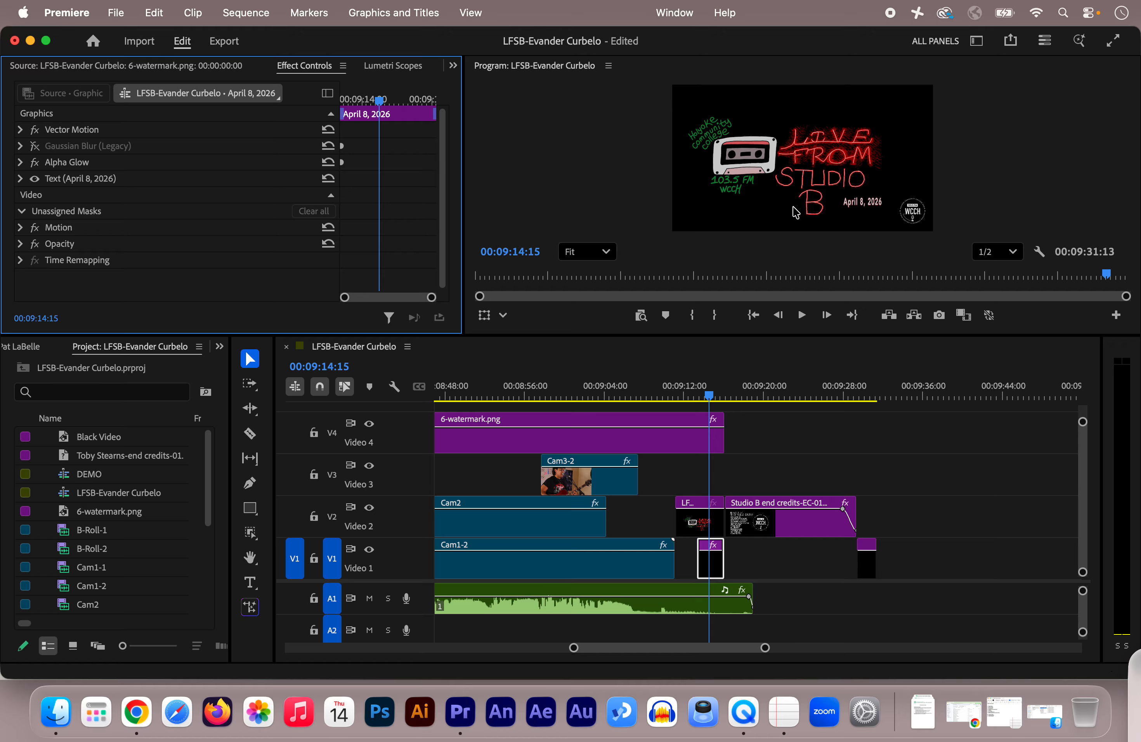
Replay the closing title card up to the point where the date text comes in.
{"action": "left_click", "coordinate": [694, 391]}
{"action": "left_click_drag", "start_coordinate": [695, 392], "coordinate": [679, 401]}
{"action": "key", "text": "space"}
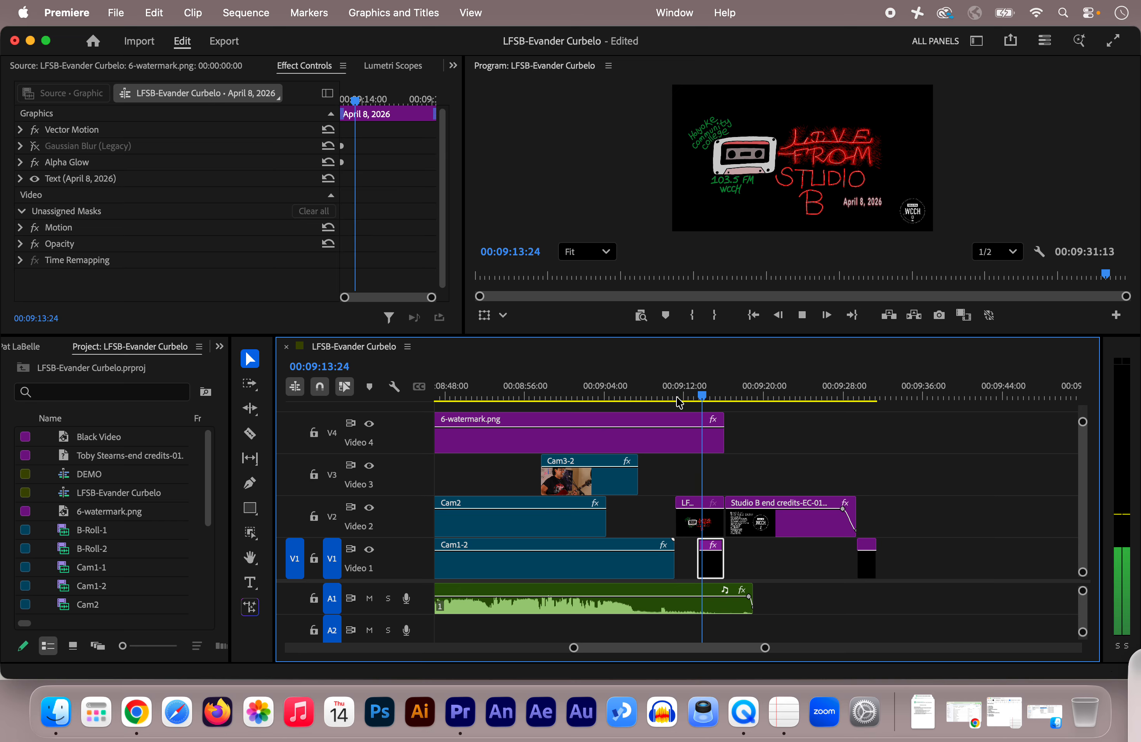
{"action": "key", "text": "space"}
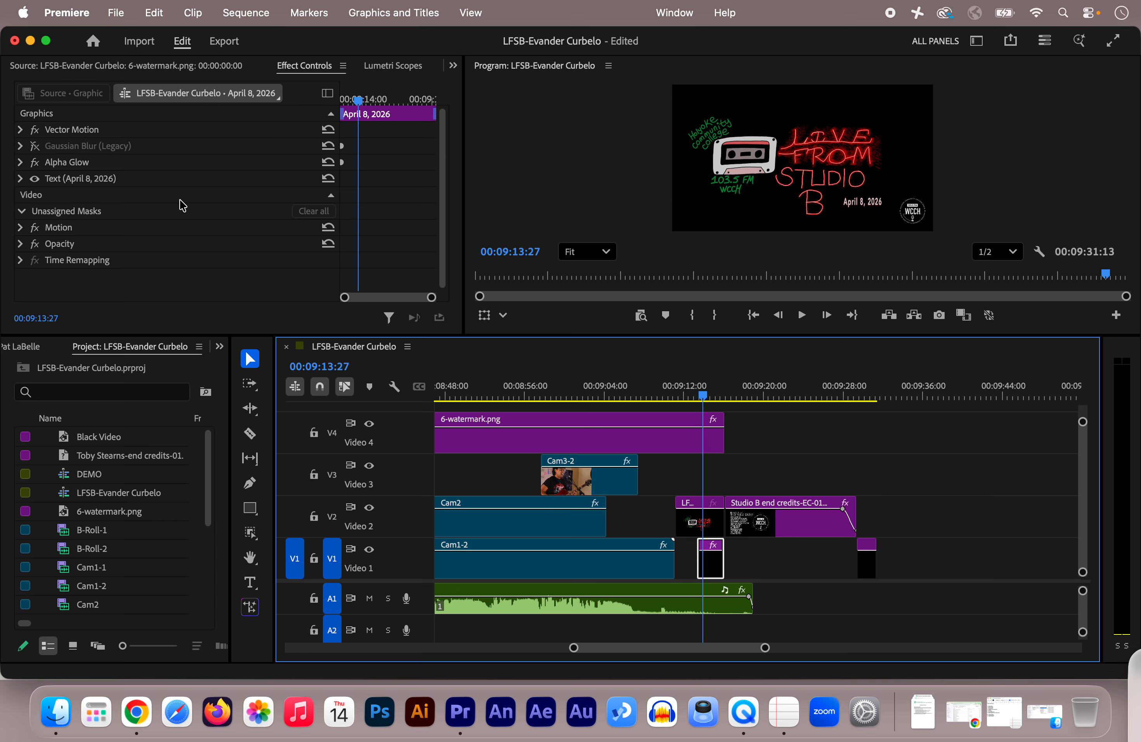
Examine the "April 8, 2026" graphic's font, size, spacing and fill settings, and expand its Alpha Glow effect.
{"action": "left_click", "coordinate": [20, 180]}
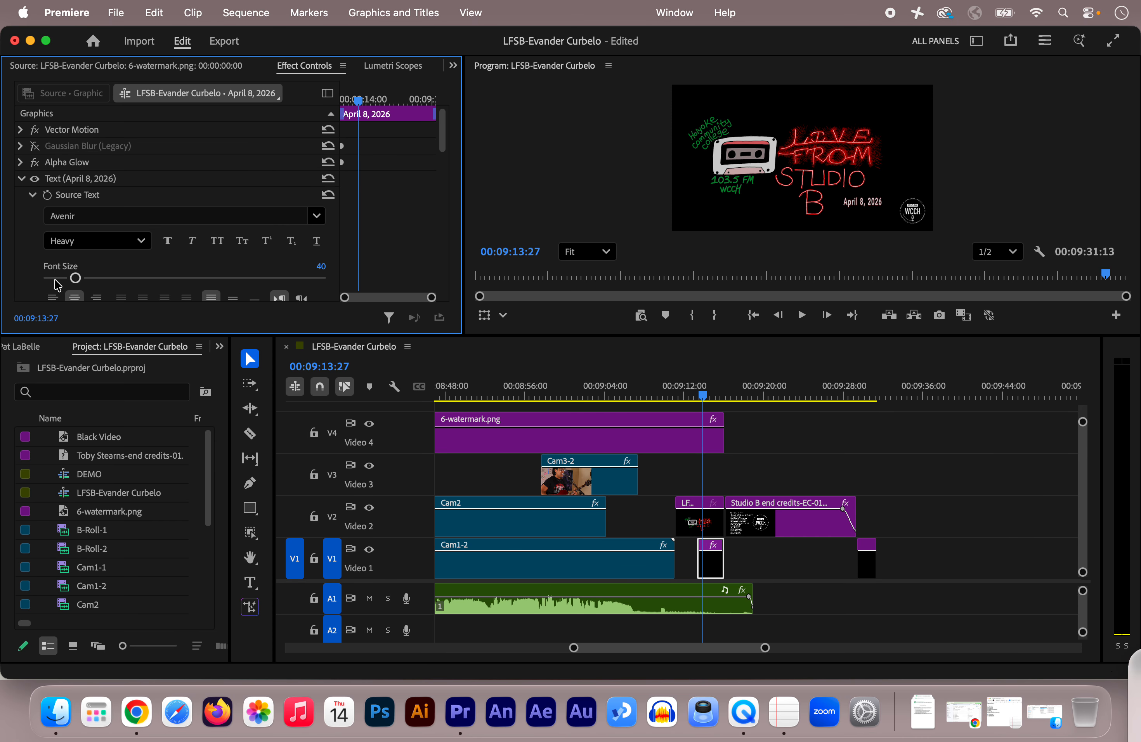
{"action": "scroll", "coordinate": [30, 260], "scroll_direction": "down", "scroll_amount": 4}
{"action": "scroll", "coordinate": [30, 260], "scroll_direction": "down", "scroll_amount": 3}
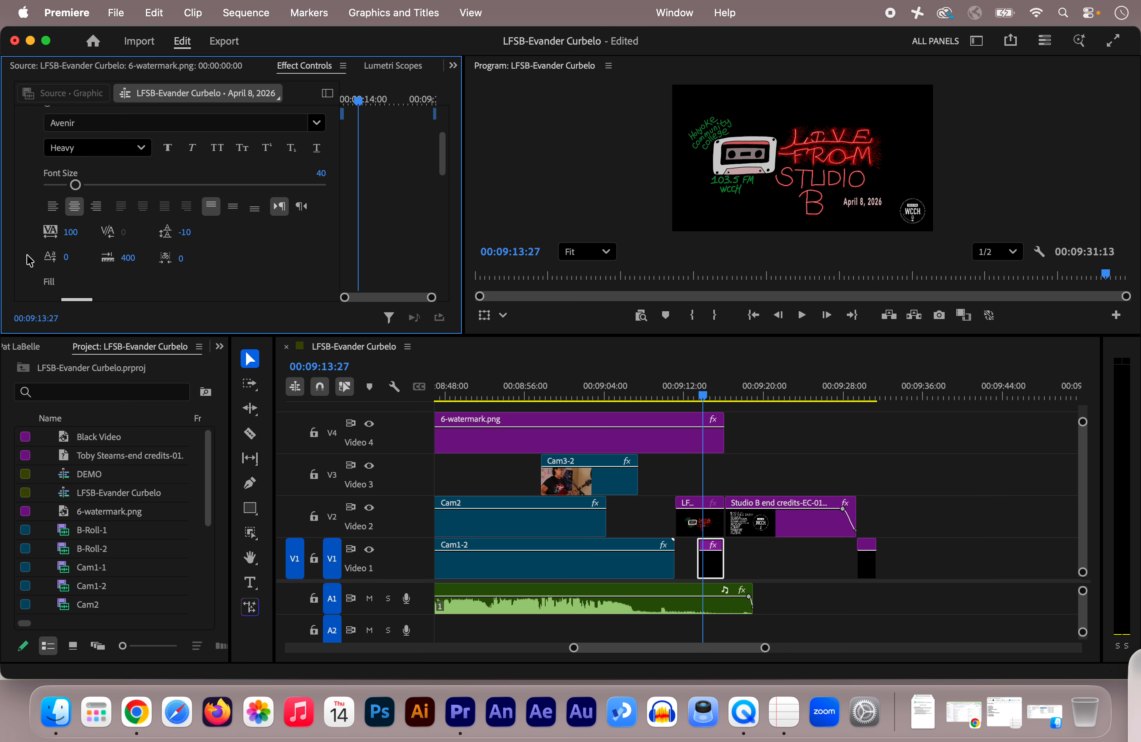
{"action": "scroll", "coordinate": [30, 260], "scroll_direction": "down", "scroll_amount": 2}
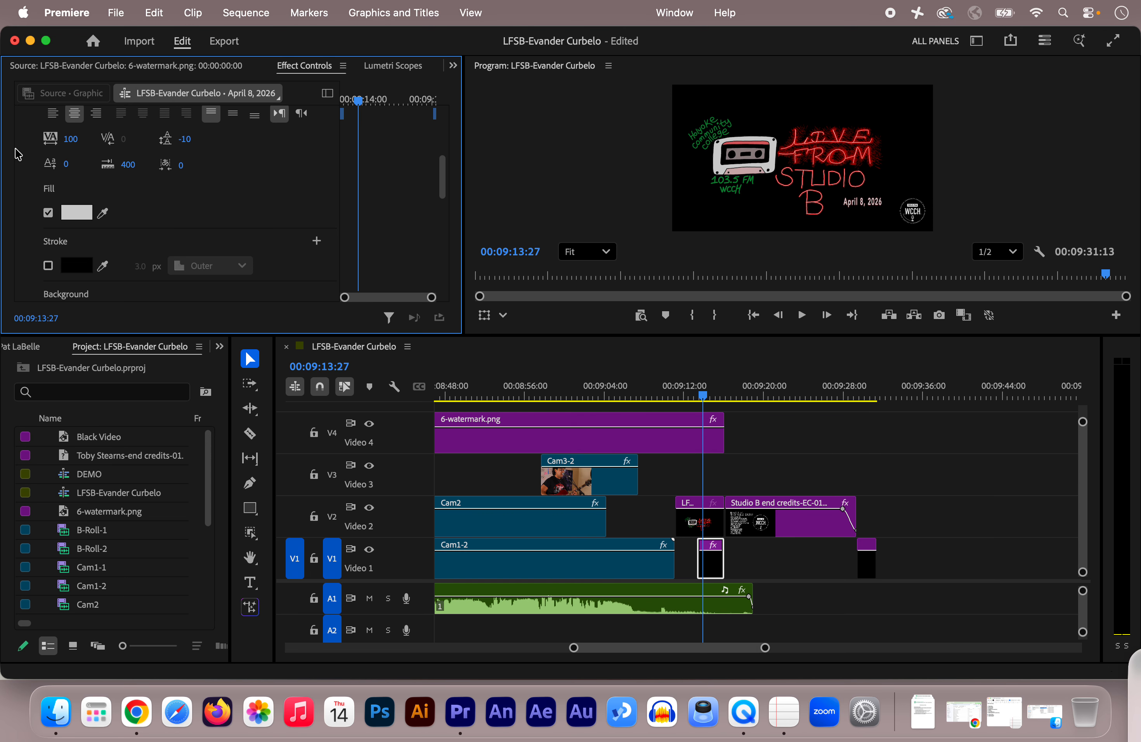
{"action": "scroll", "coordinate": [17, 153], "scroll_direction": "up", "scroll_amount": 10}
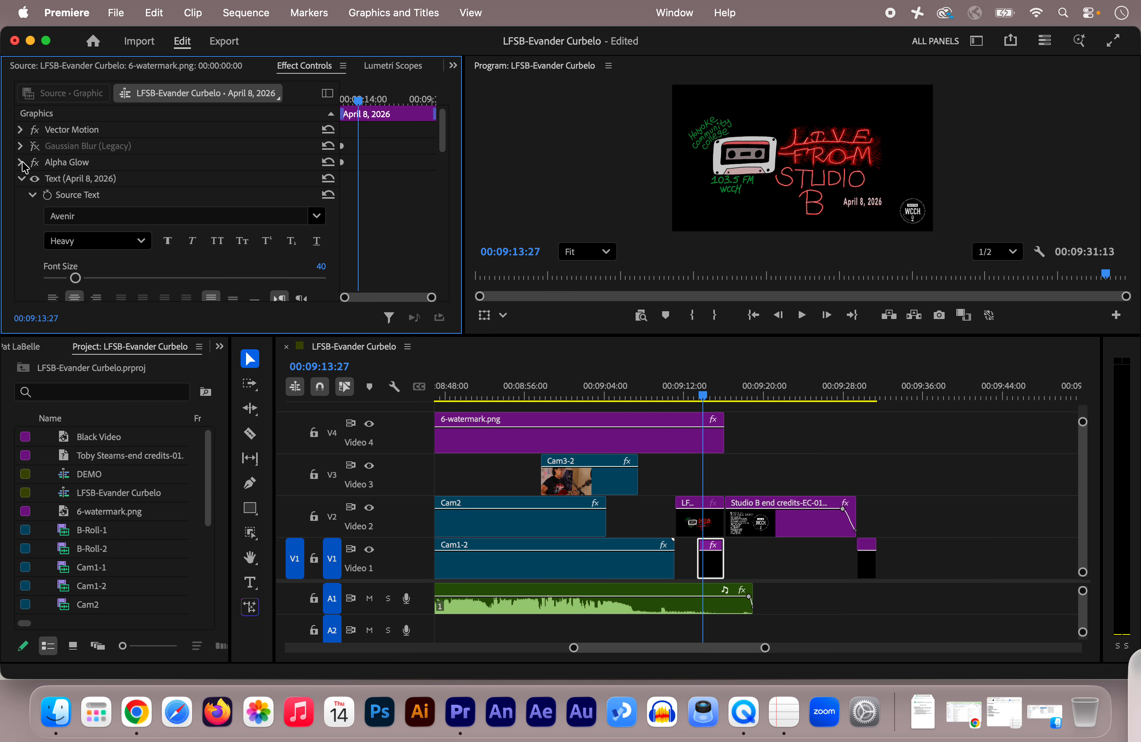
{"action": "left_click", "coordinate": [21, 162]}
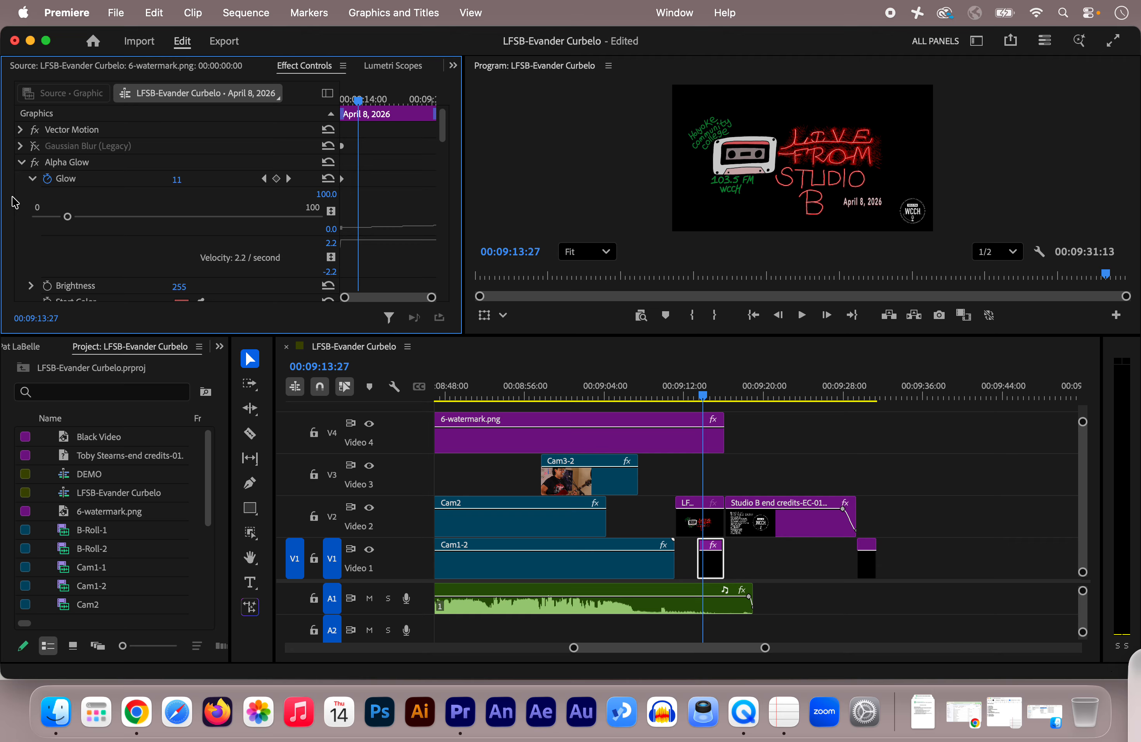
Play the closing title card into the end credits twice, watching the date text's glow and the cut to the credits.
{"action": "left_click", "coordinate": [702, 398]}
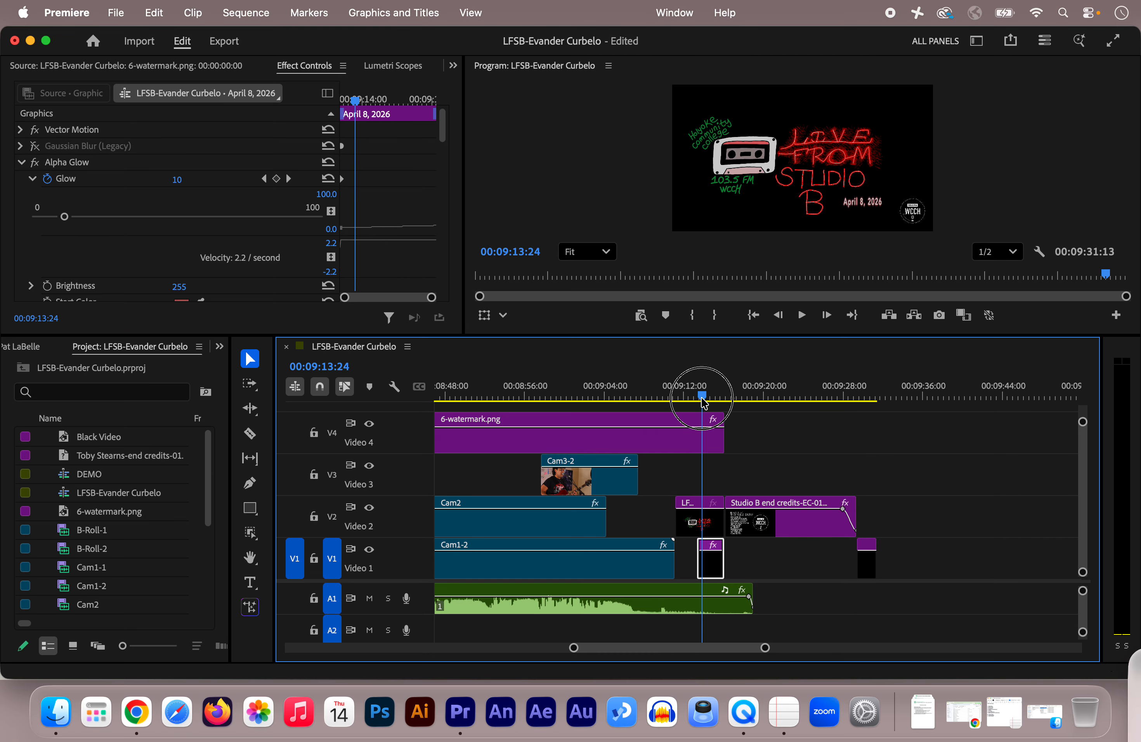
{"action": "left_click_drag", "start_coordinate": [702, 399], "coordinate": [696, 399]}
{"action": "key", "text": "space"}
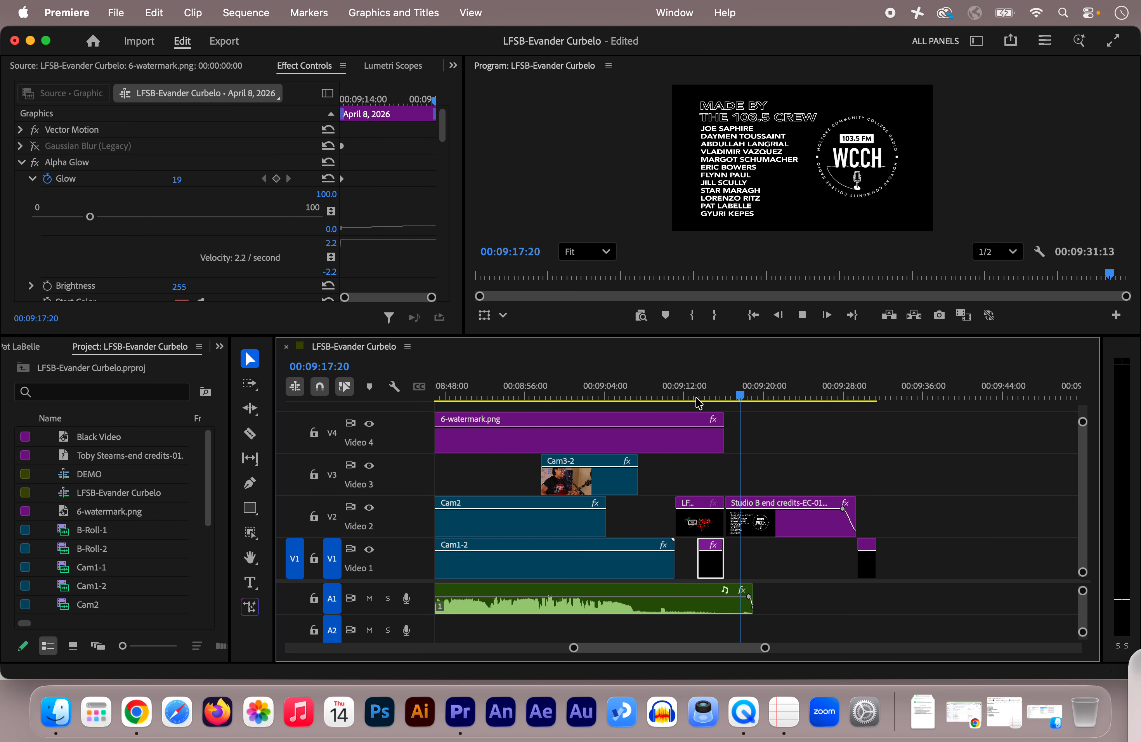
{"action": "key", "text": "space"}
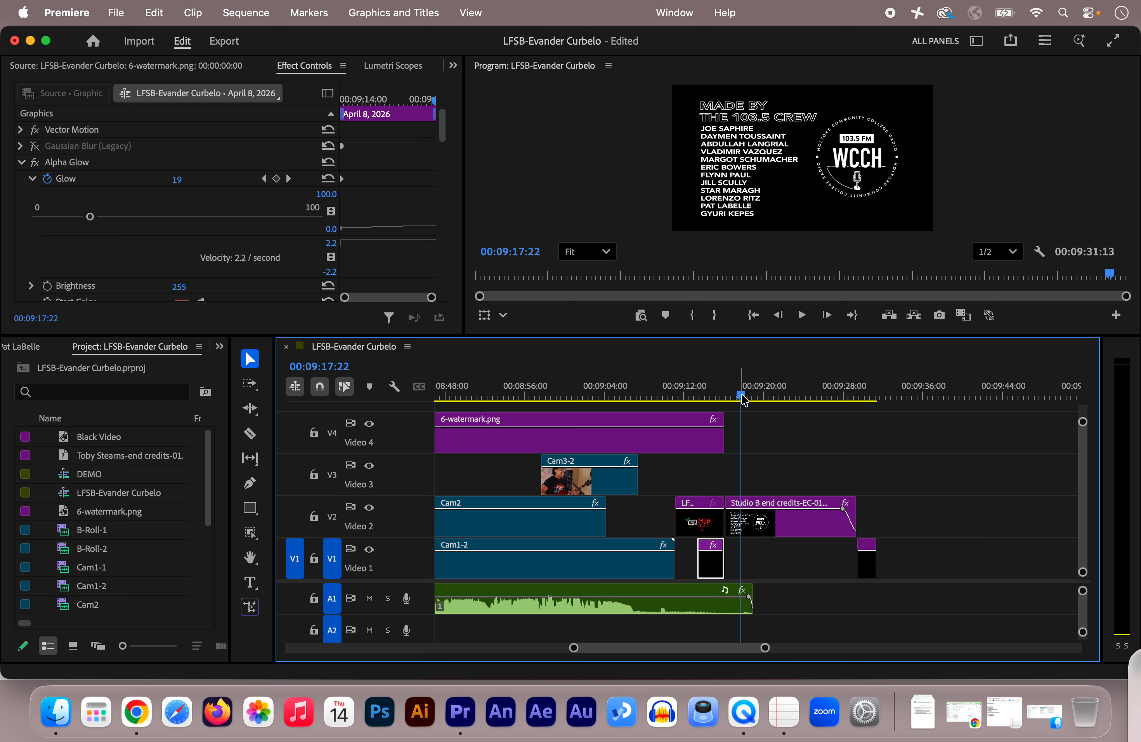
{"action": "left_click_drag", "start_coordinate": [740, 400], "coordinate": [681, 408]}
{"action": "key", "text": "space"}
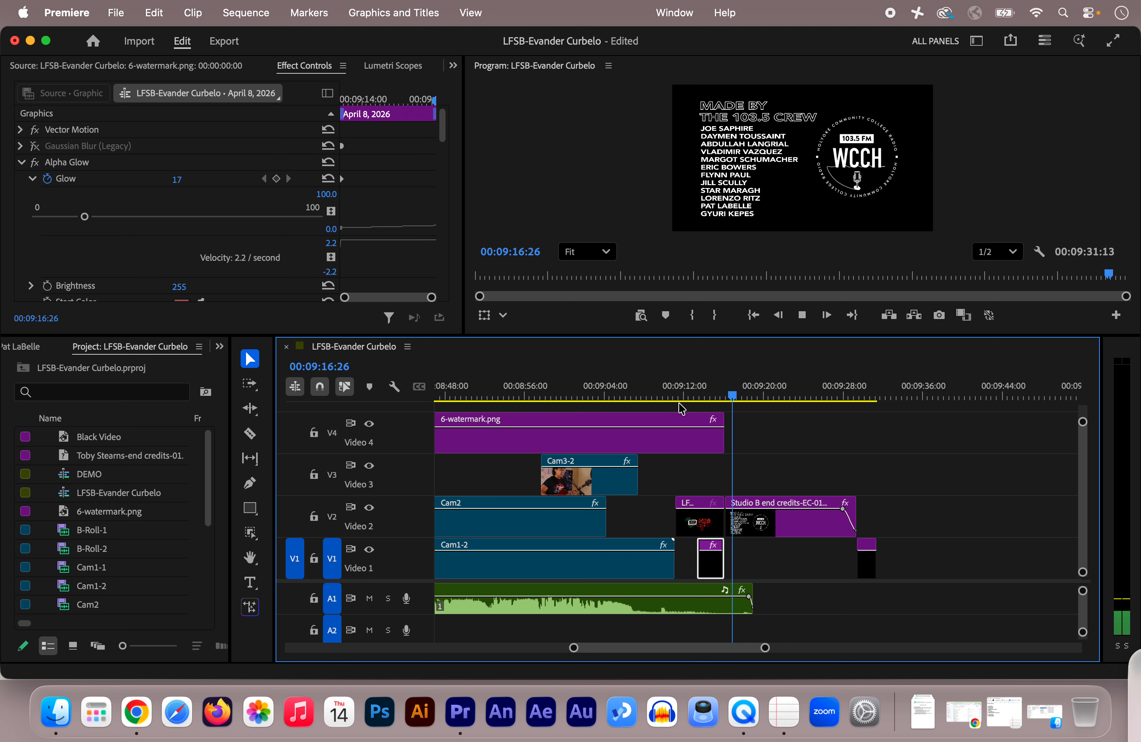
{"action": "key", "text": "space"}
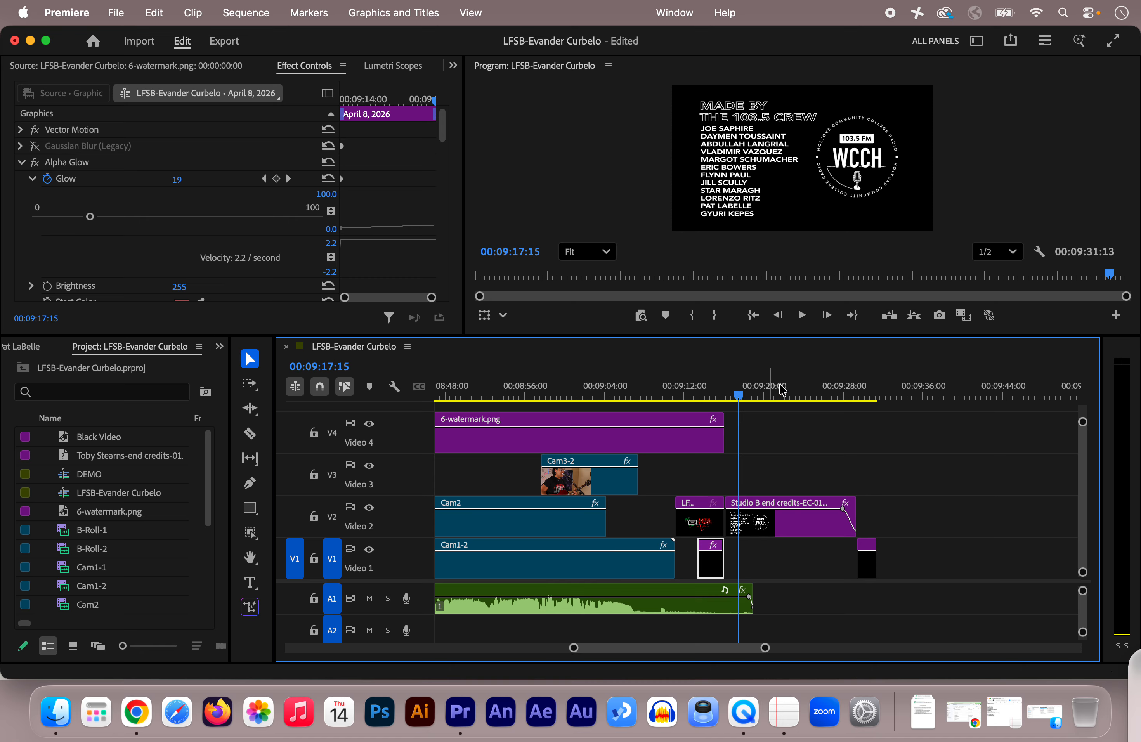
Play the end credits' fade-out from about 00:09:27:01 and select the Black Video clip at the end of Video 1.
{"action": "left_click", "coordinate": [844, 397]}
{"action": "left_click", "coordinate": [833, 397]}
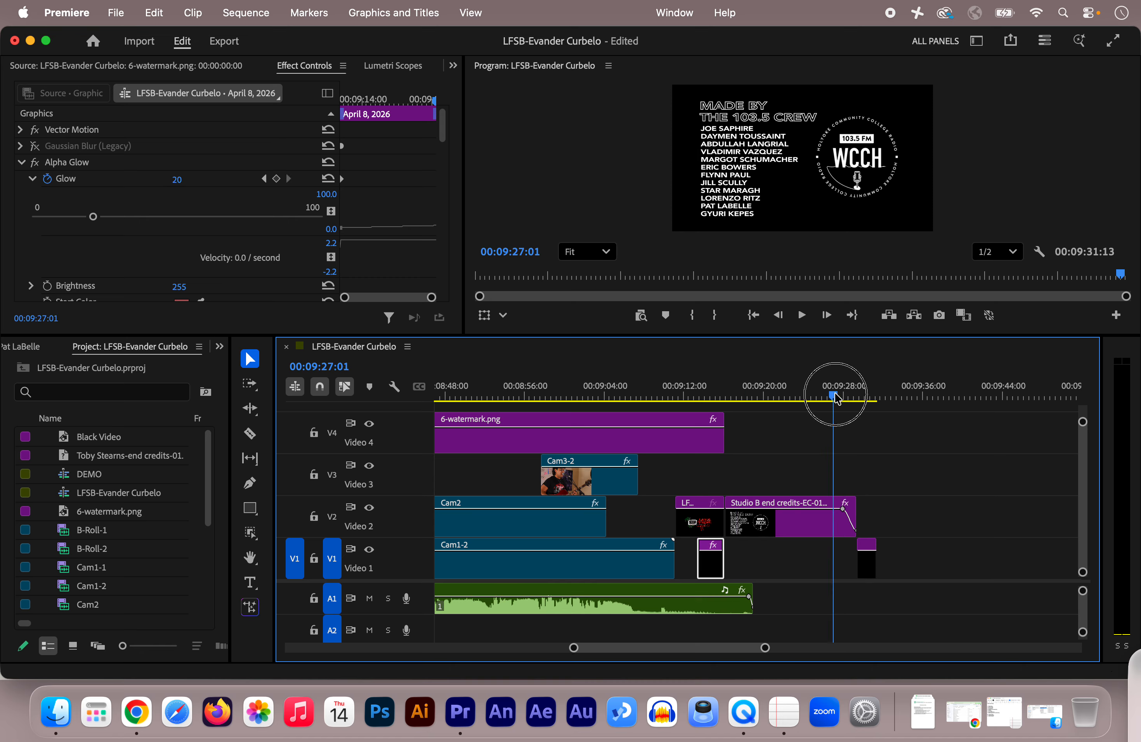
{"action": "key", "text": "space"}
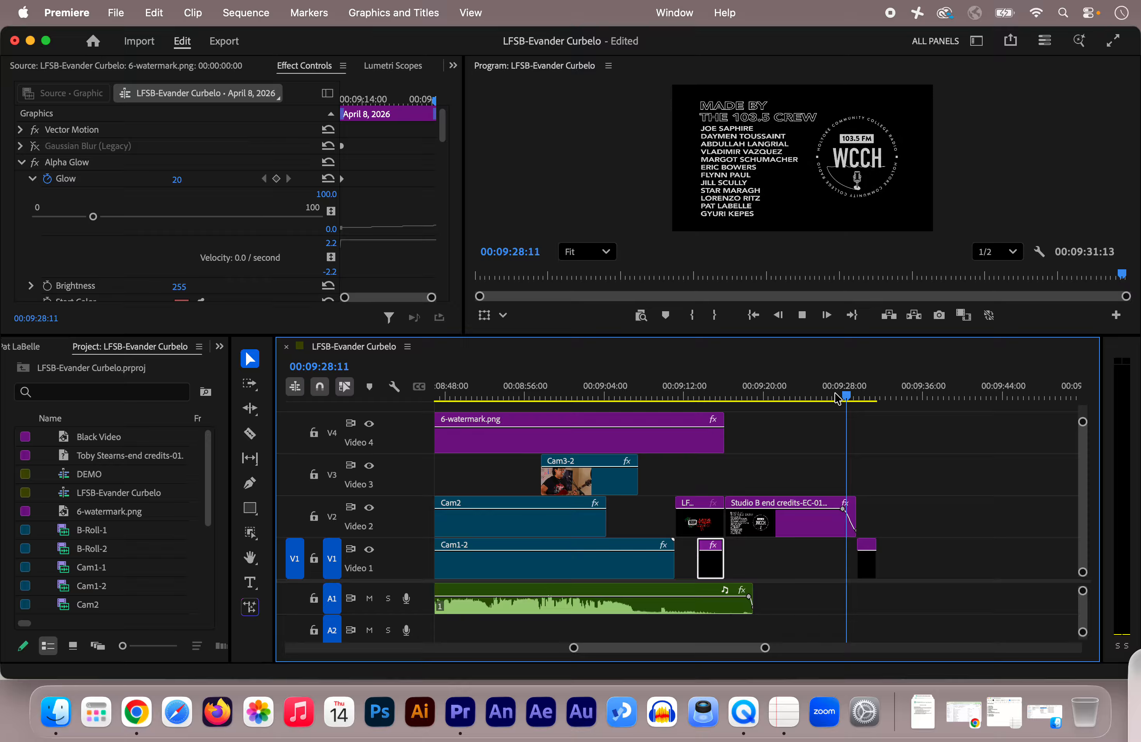
{"action": "key", "text": "space"}
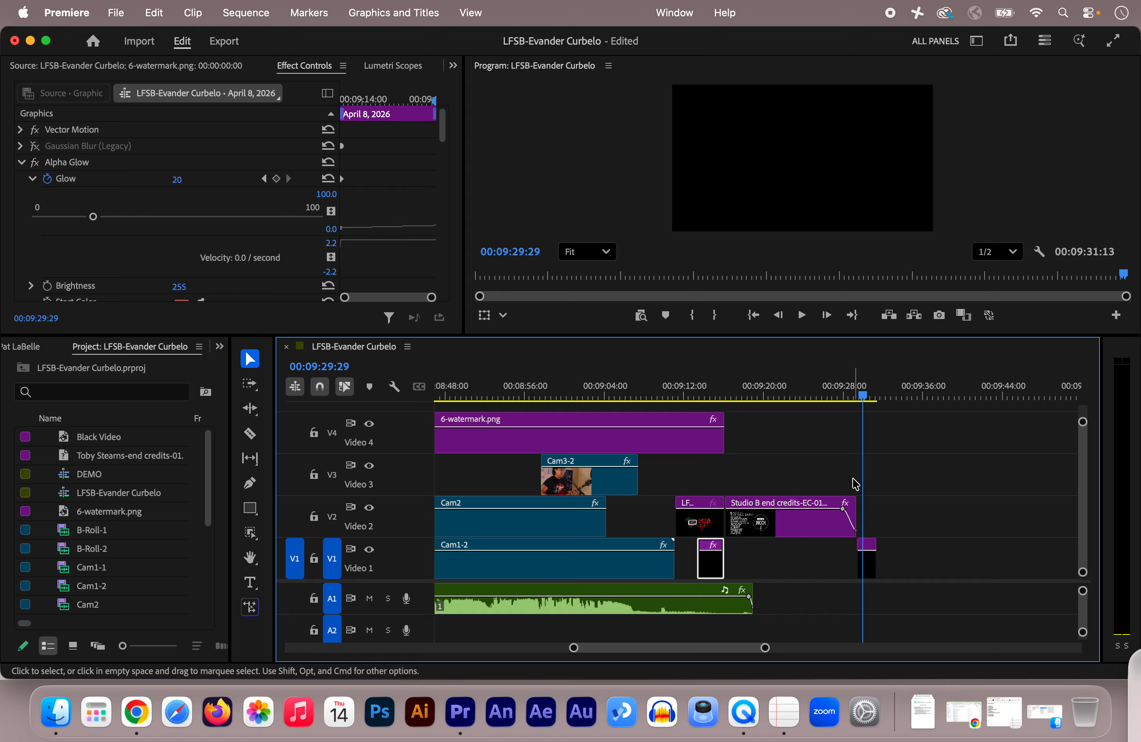
{"action": "left_click", "coordinate": [867, 568]}
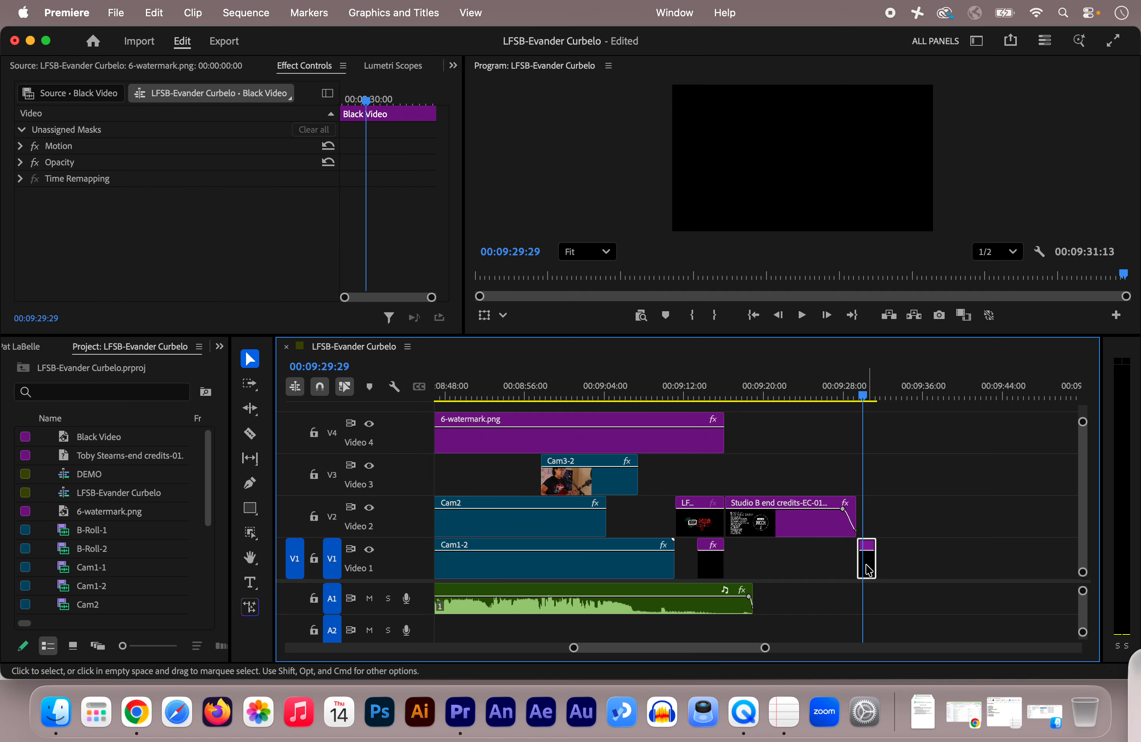
{"action": "left_click", "coordinate": [866, 401]}
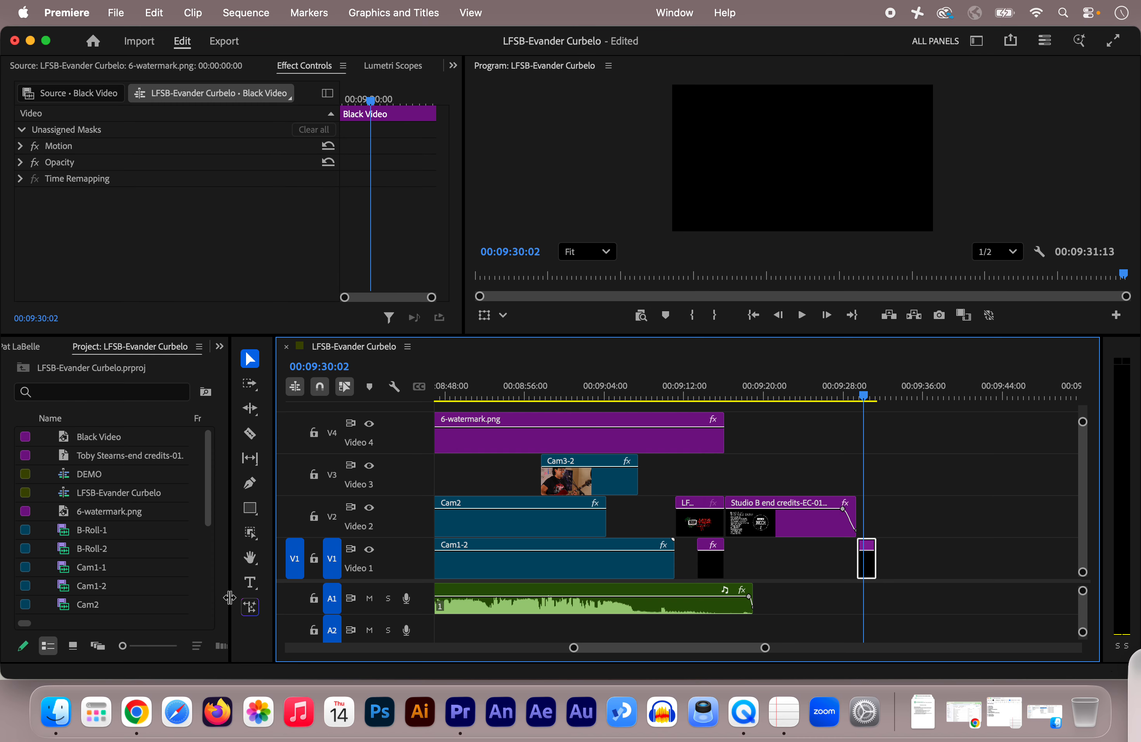
Create a new 3840 × 2160 Black Video item at 29.97 fps with square pixels in the project.
{"action": "left_click_drag", "start_coordinate": [230, 597], "coordinate": [365, 591]}
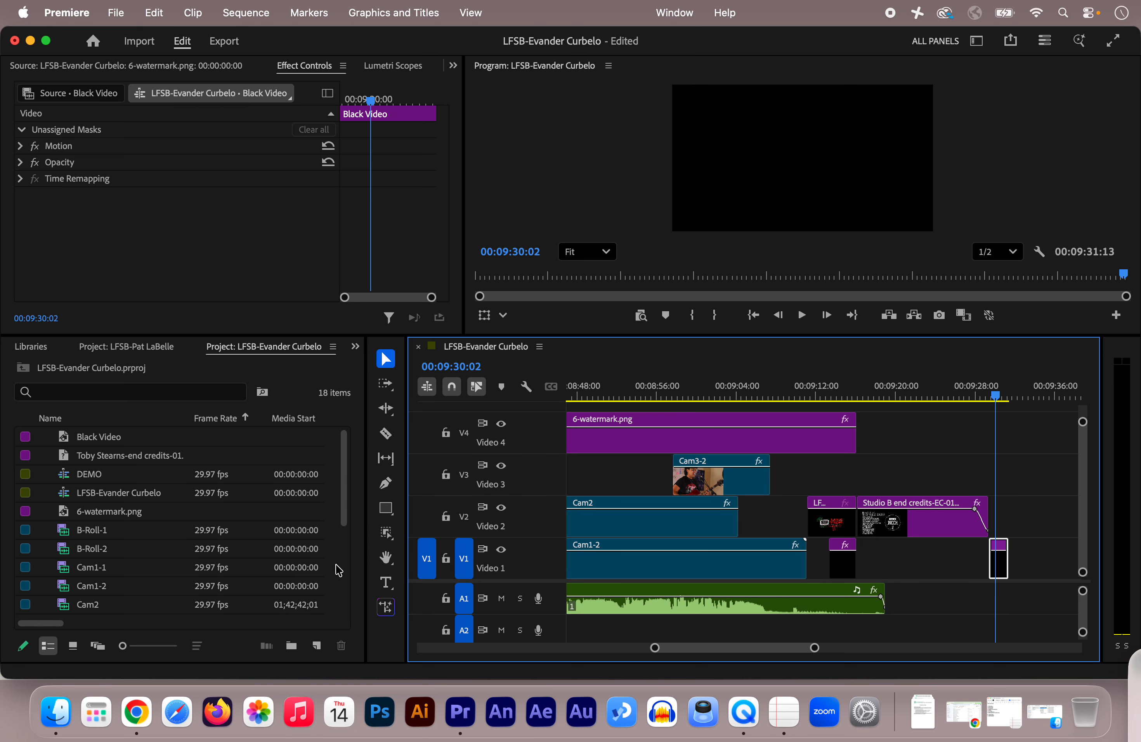
{"action": "left_click_drag", "start_coordinate": [366, 537], "coordinate": [386, 538]}
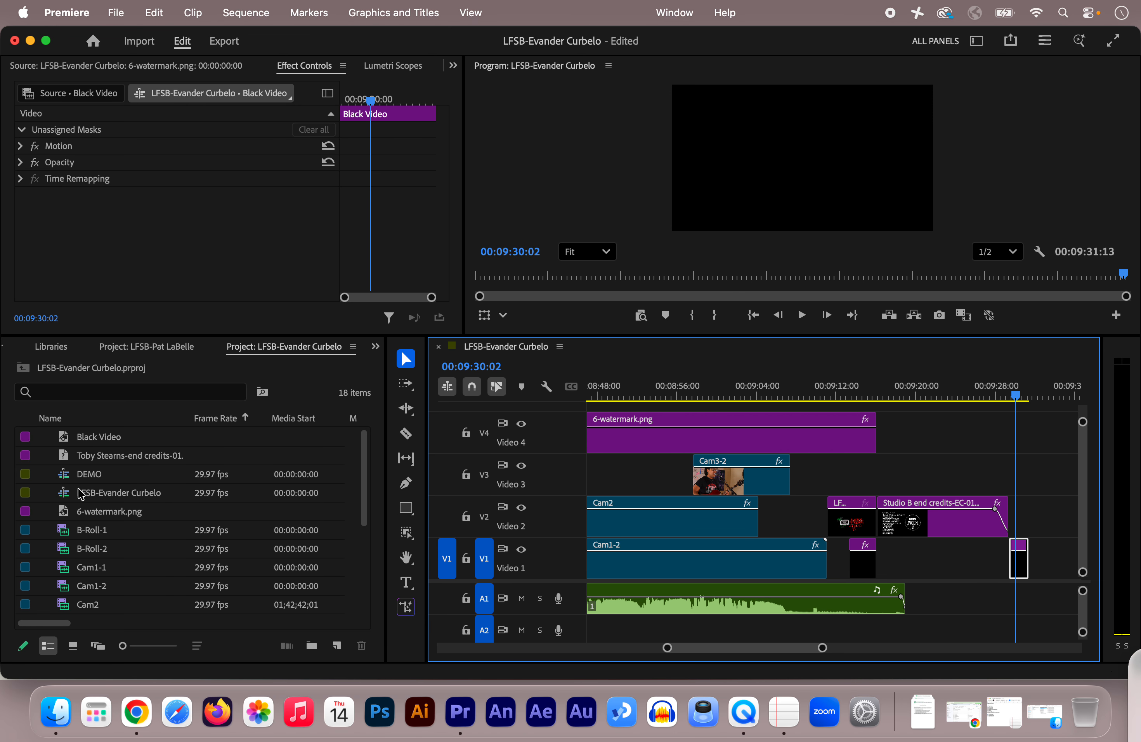
{"action": "left_click", "coordinate": [336, 646]}
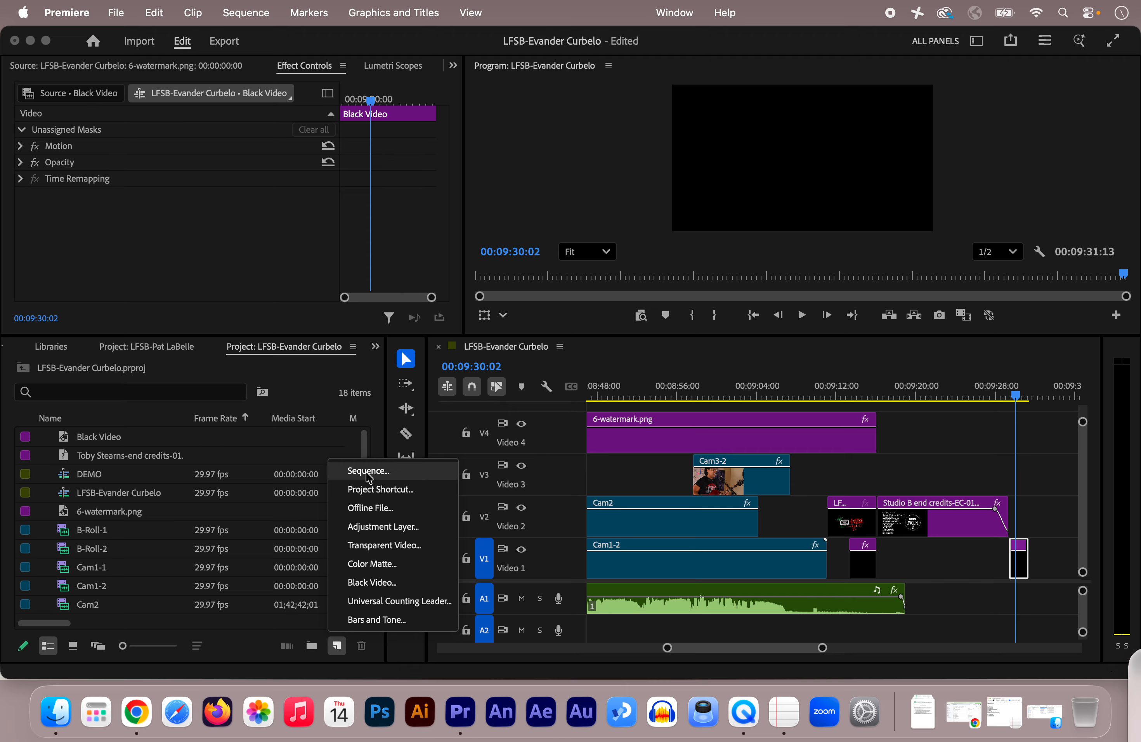
{"action": "left_click", "coordinate": [364, 585]}
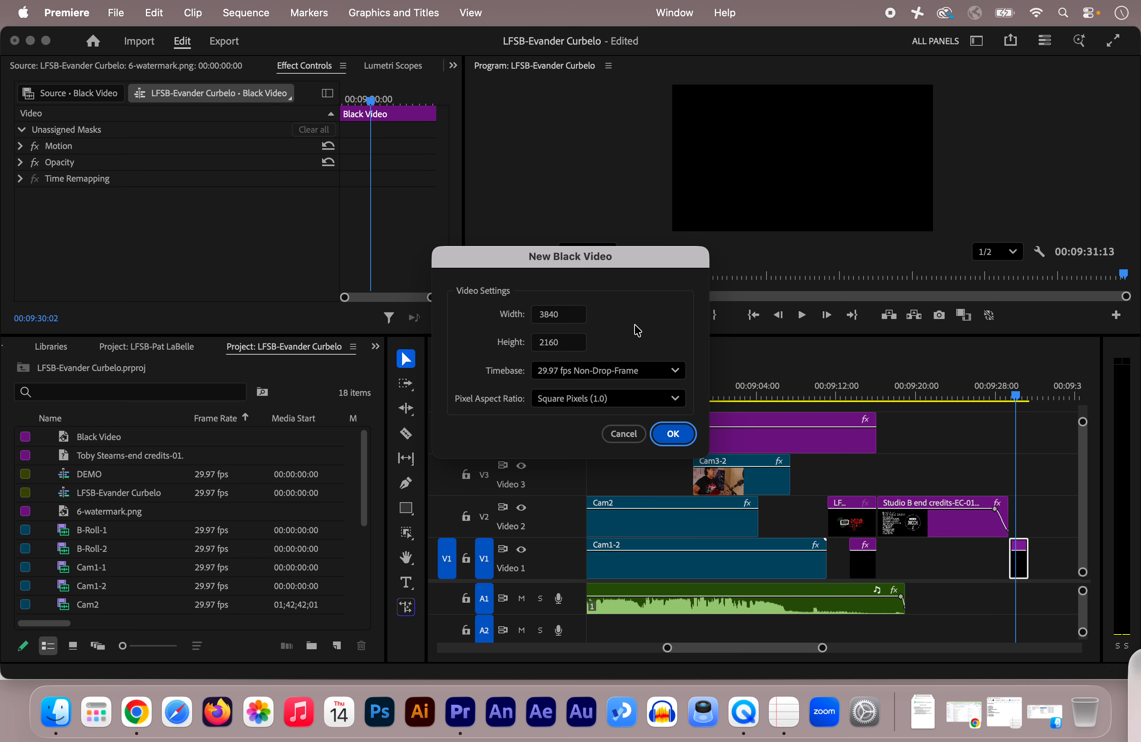
{"action": "left_click", "coordinate": [672, 434]}
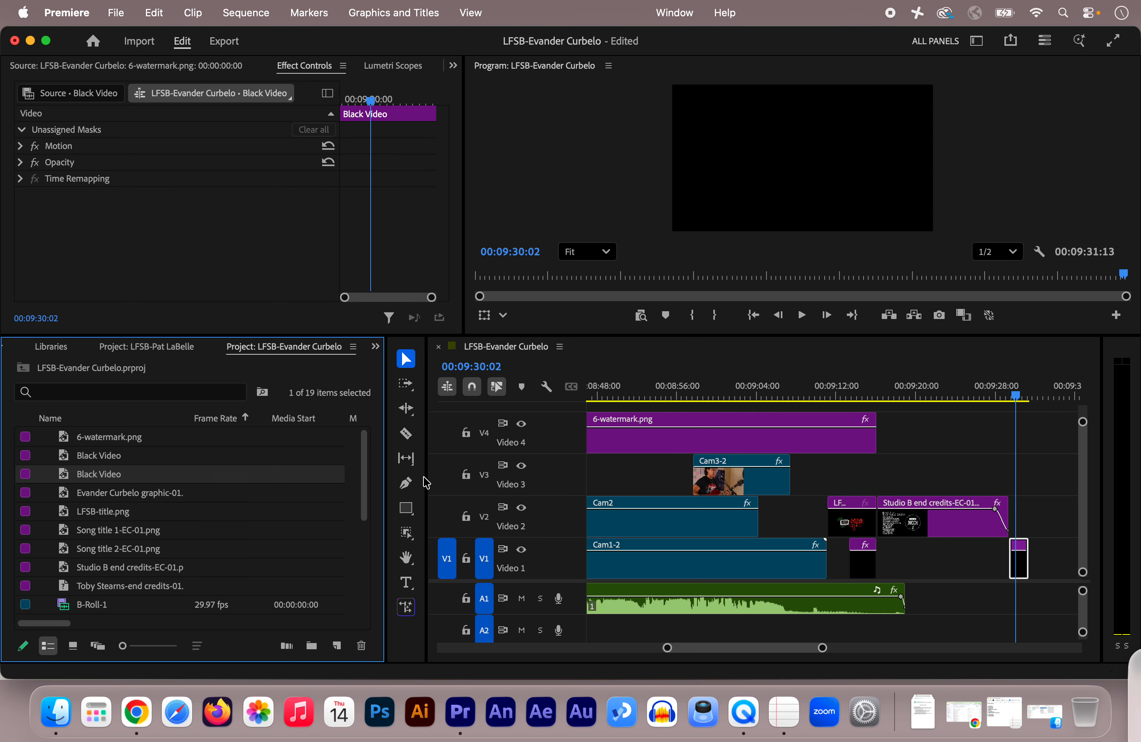
{"action": "left_click_drag", "start_coordinate": [426, 482], "coordinate": [272, 471]}
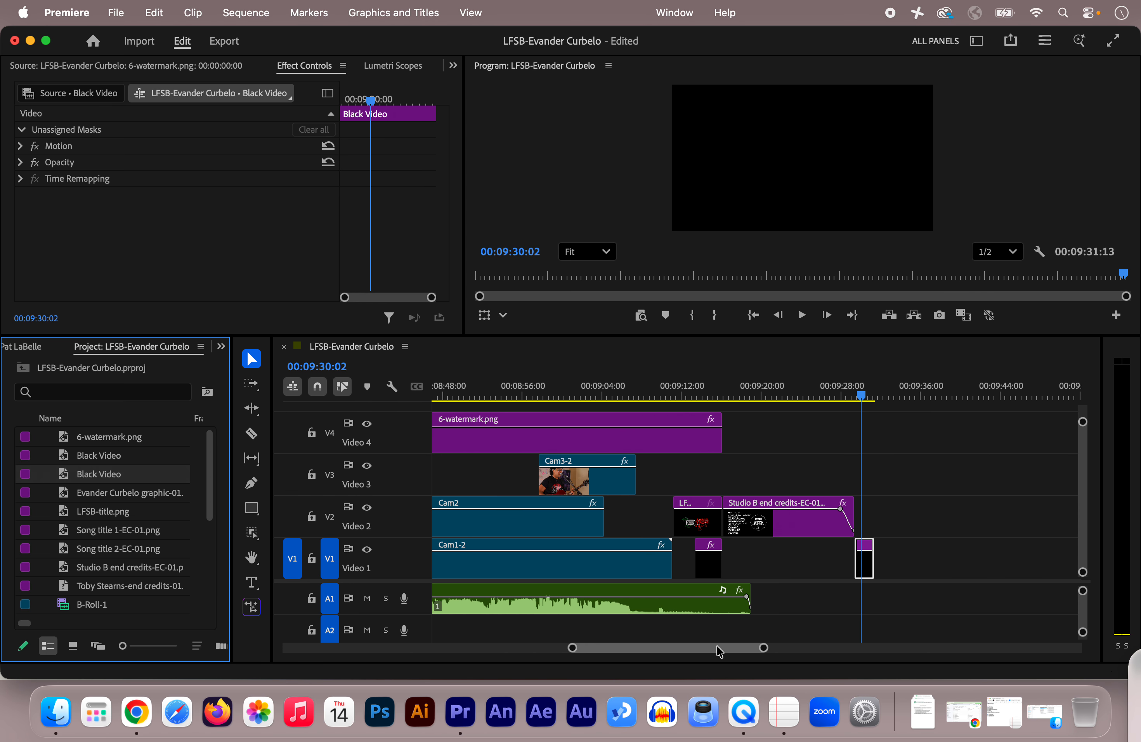
Park the playhead at 00:09:07:22, just past the last Cam3-2 clip, and select the performance audio clip on A1.
{"action": "mouse_move", "coordinate": [720, 652]}
{"action": "left_mouse_down"}
{"action": "mouse_move", "coordinate": [734, 652]}
{"action": "mouse_move", "coordinate": [712, 652]}
{"action": "left_mouse_up"}
{"action": "left_click", "coordinate": [782, 391]}
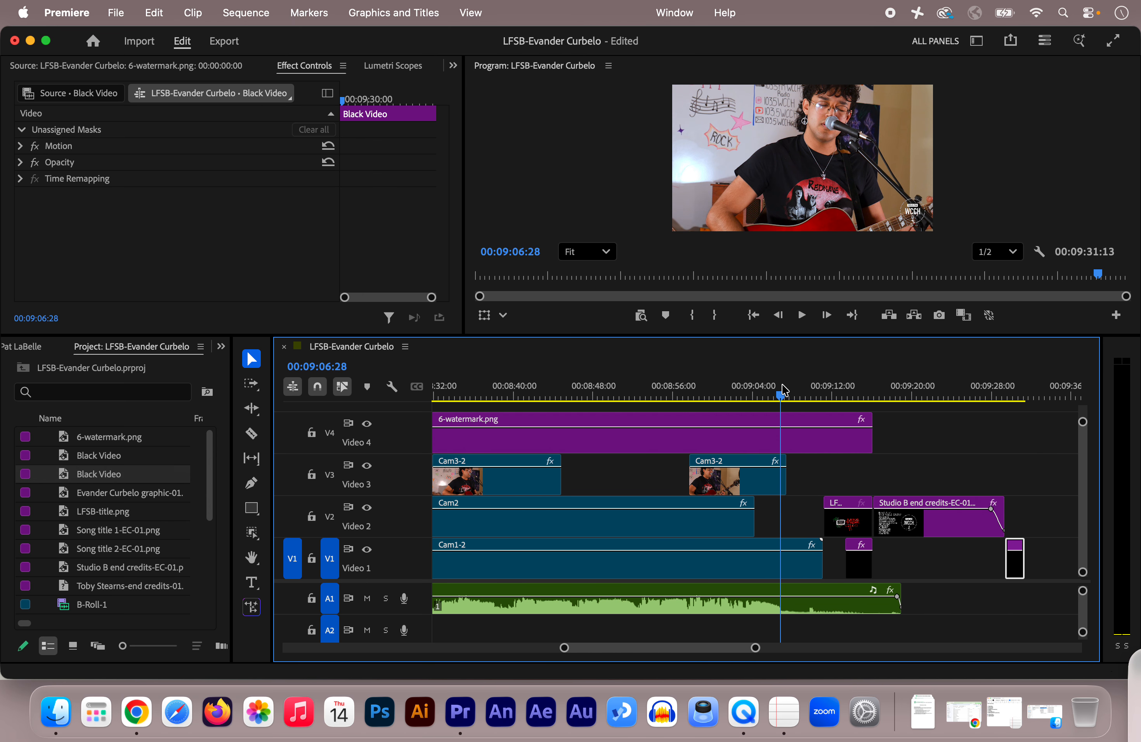
{"action": "left_click", "coordinate": [790, 396]}
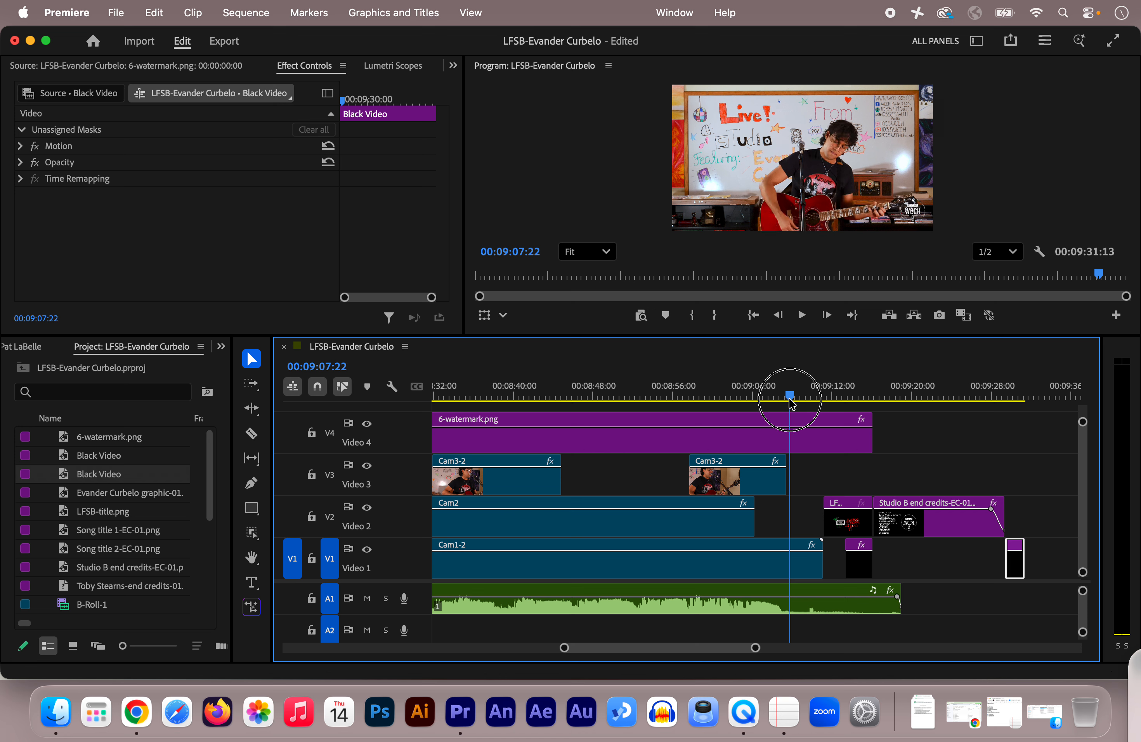
{"action": "left_click", "coordinate": [839, 610]}
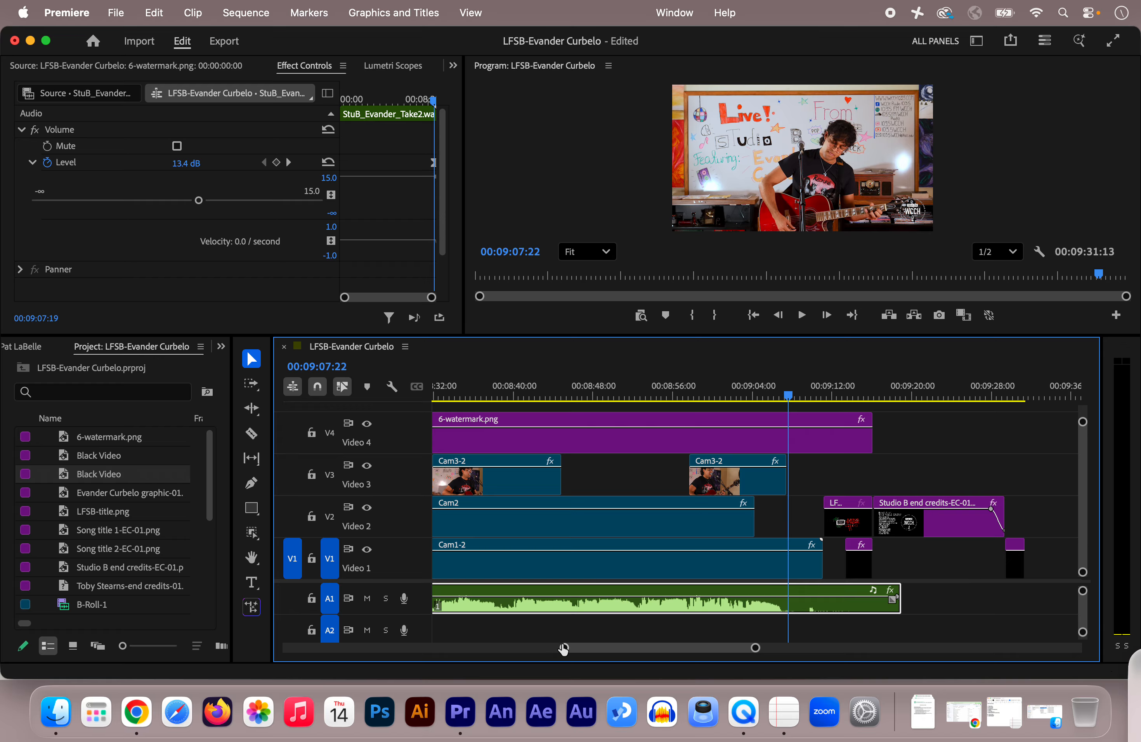
Show the whole sequence, widen the audio meters and play the performance around 00:01:39 to check its audio level.
{"action": "left_click_drag", "start_coordinate": [564, 649], "coordinate": [594, 651]}
{"action": "left_click_drag", "start_coordinate": [541, 667], "coordinate": [442, 666]}
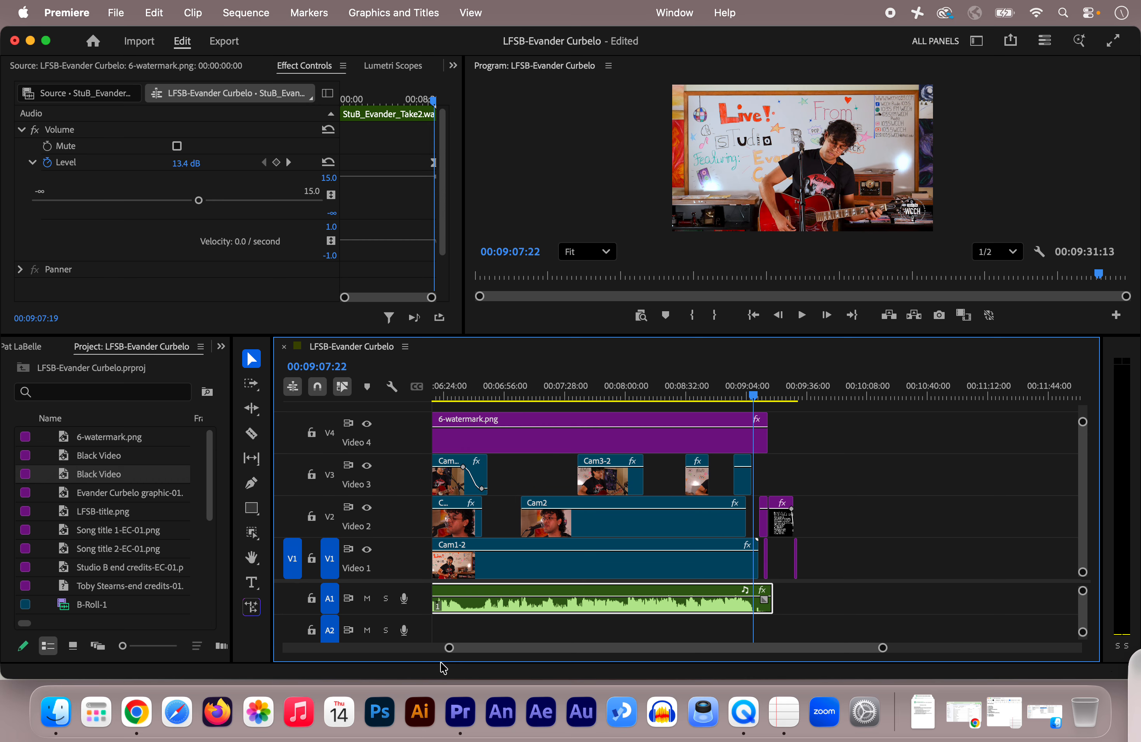
{"action": "left_click_drag", "start_coordinate": [512, 647], "coordinate": [287, 664]}
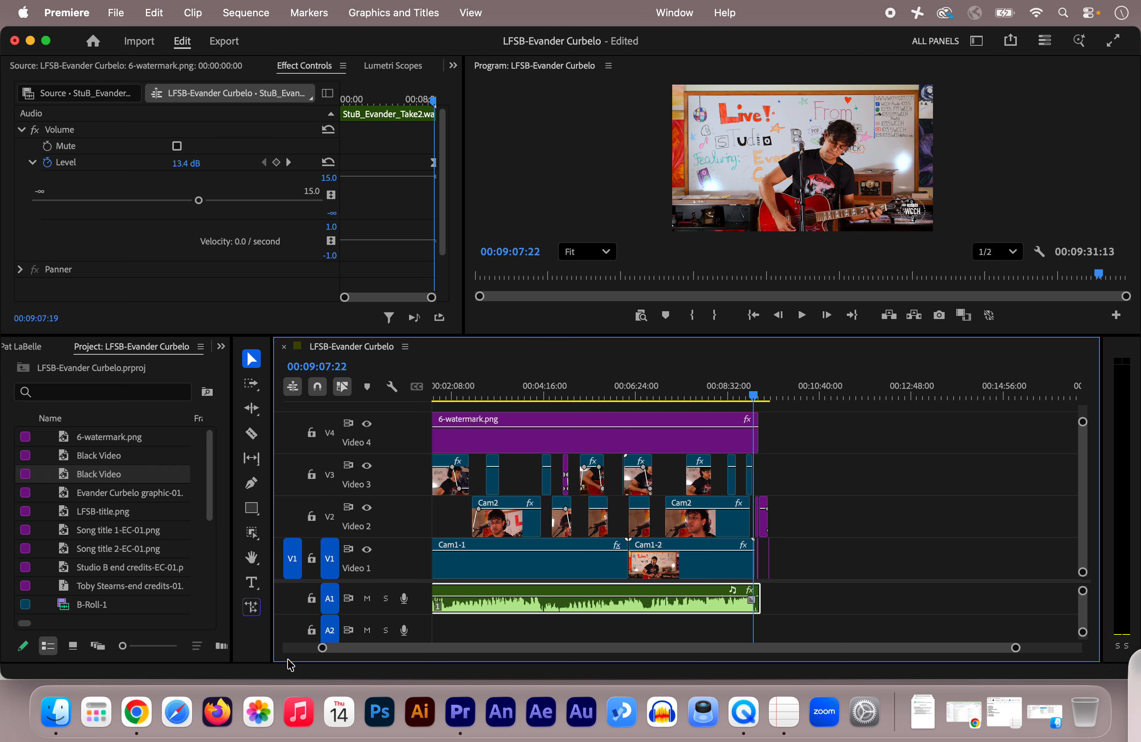
{"action": "left_click_drag", "start_coordinate": [466, 647], "coordinate": [385, 651]}
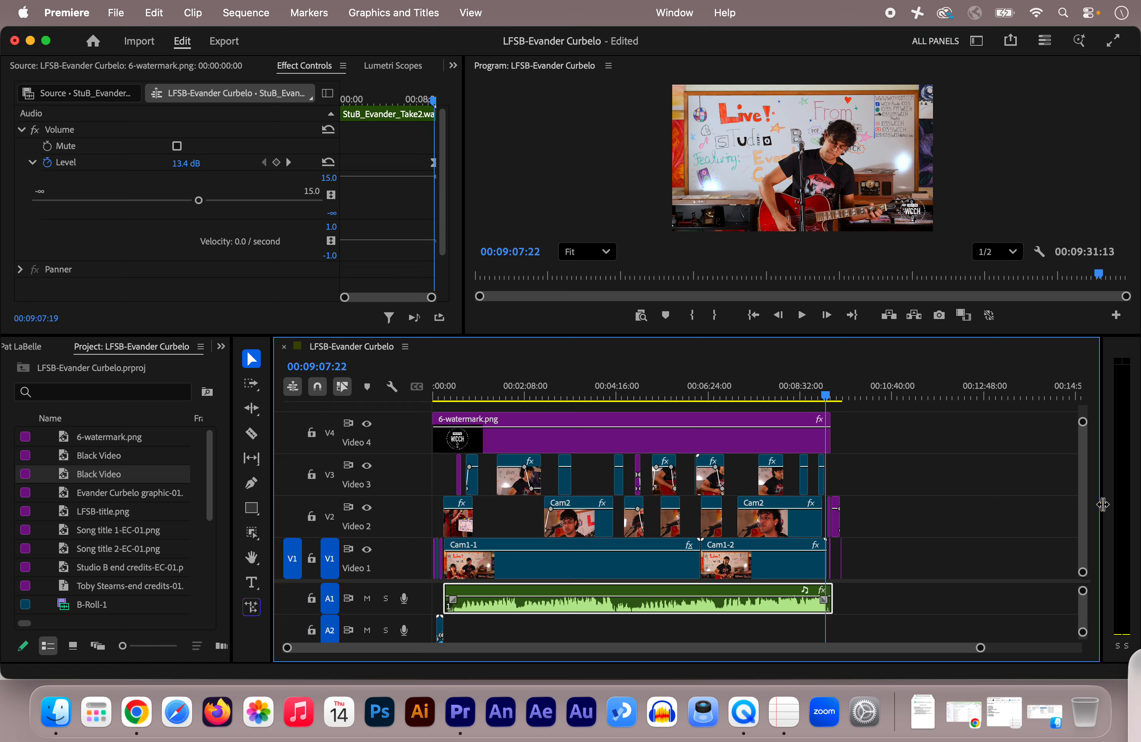
{"action": "left_click_drag", "start_coordinate": [1101, 505], "coordinate": [1023, 509]}
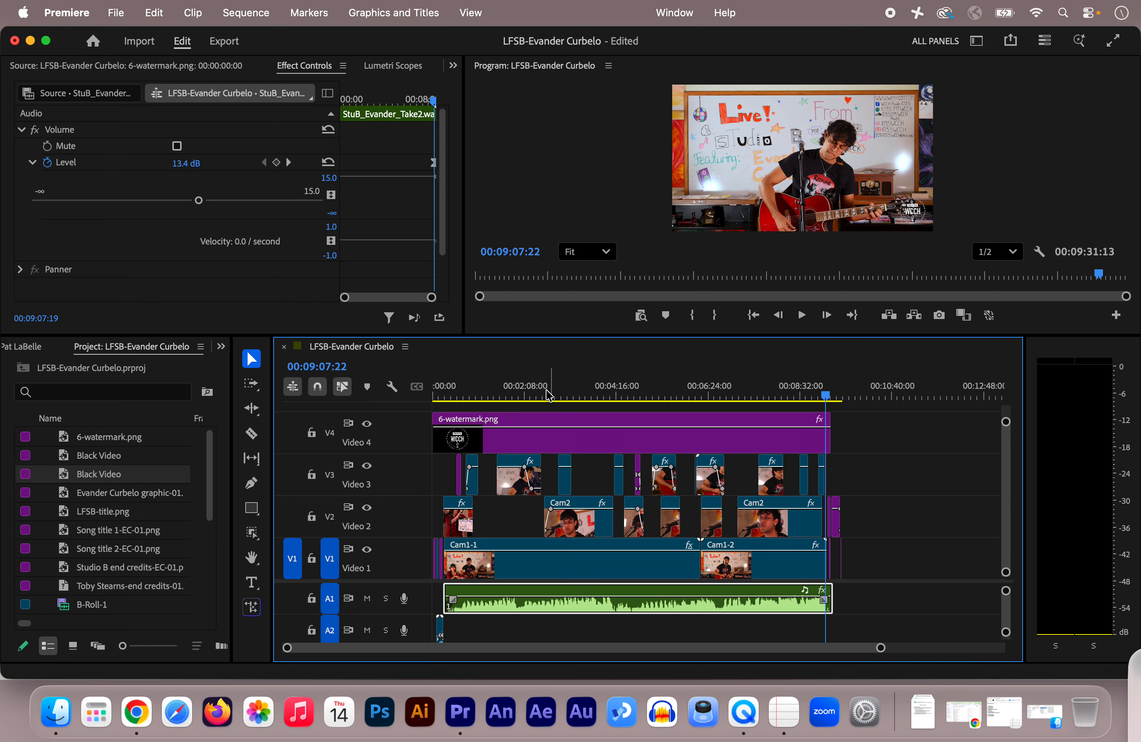
{"action": "left_click", "coordinate": [499, 398]}
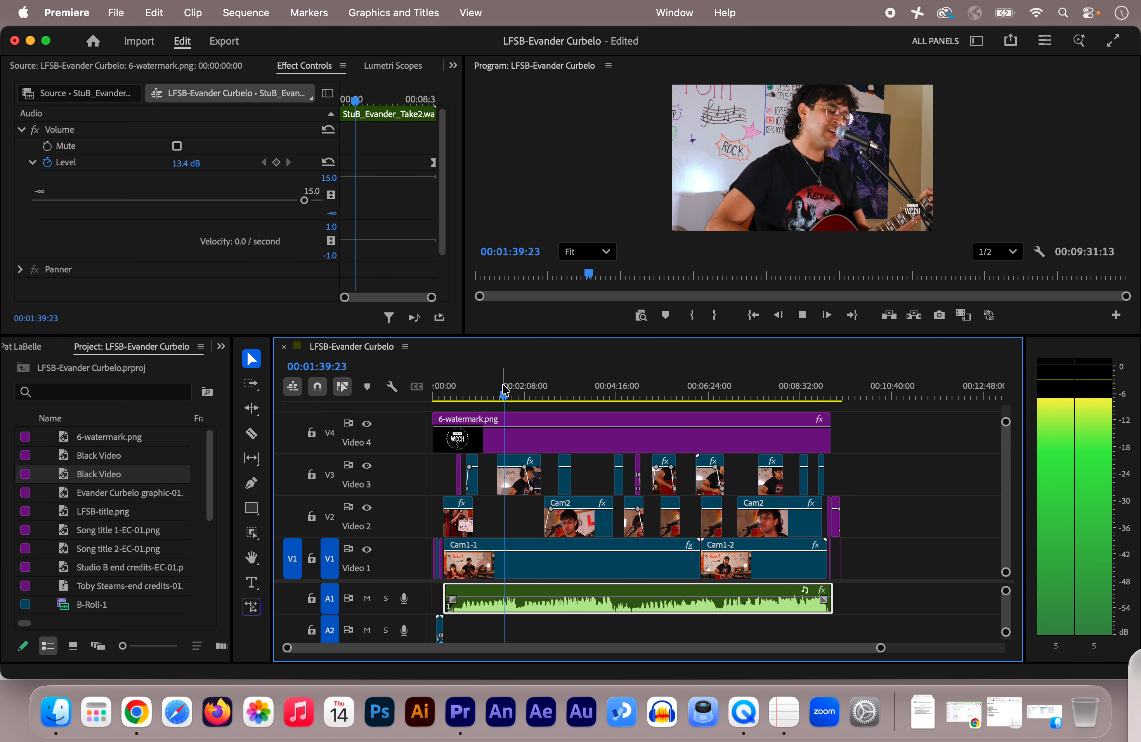
{"action": "key", "text": "space"}
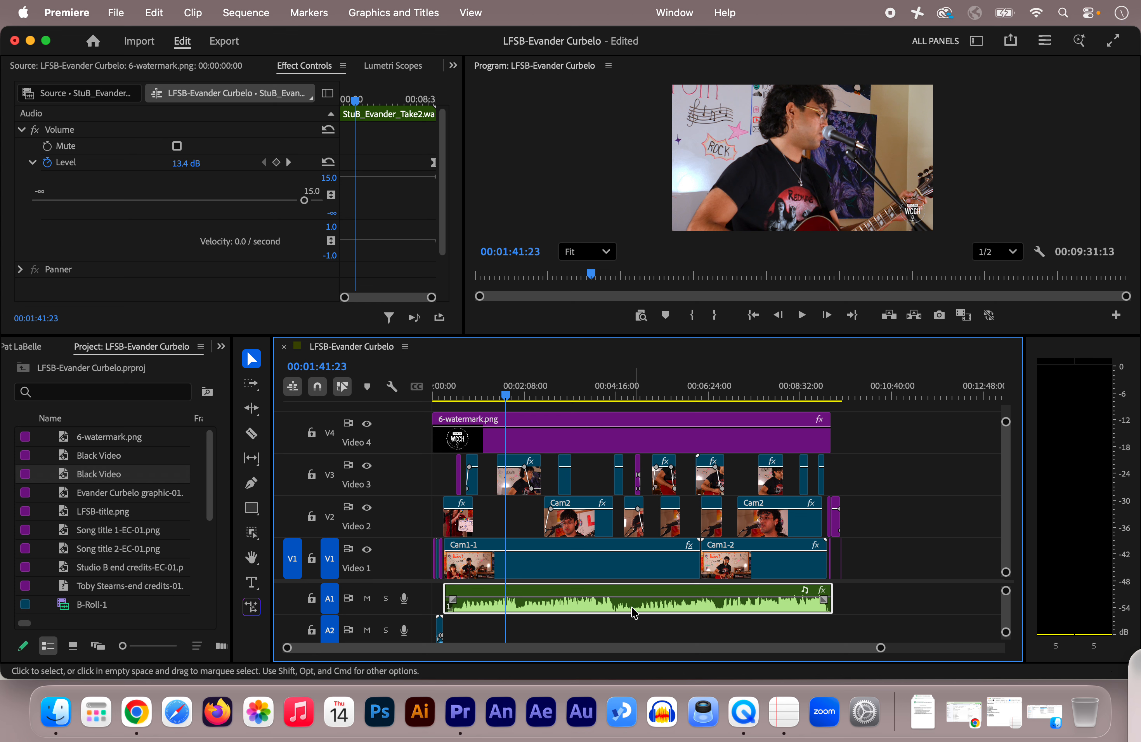
Collapse the audio clip's volume Level property and enlarge the timeline's audio area to show tracks A1 through A4.
{"action": "mouse_move", "coordinate": [625, 597]}
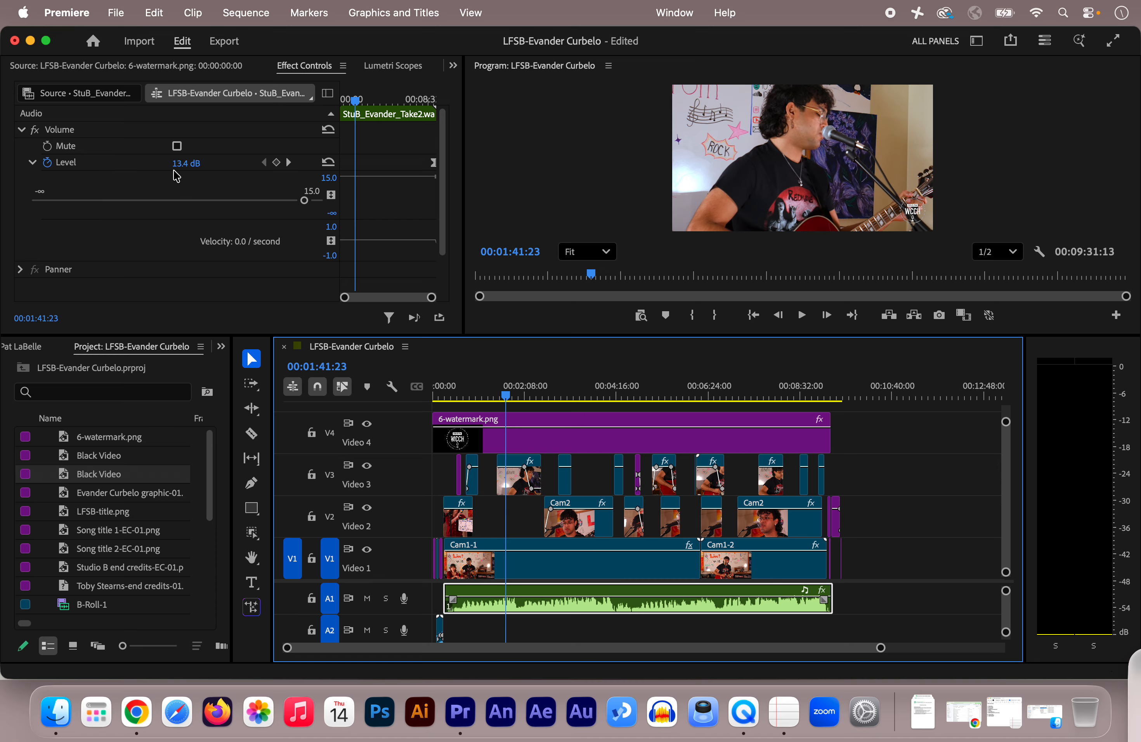
{"action": "left_click", "coordinate": [32, 163]}
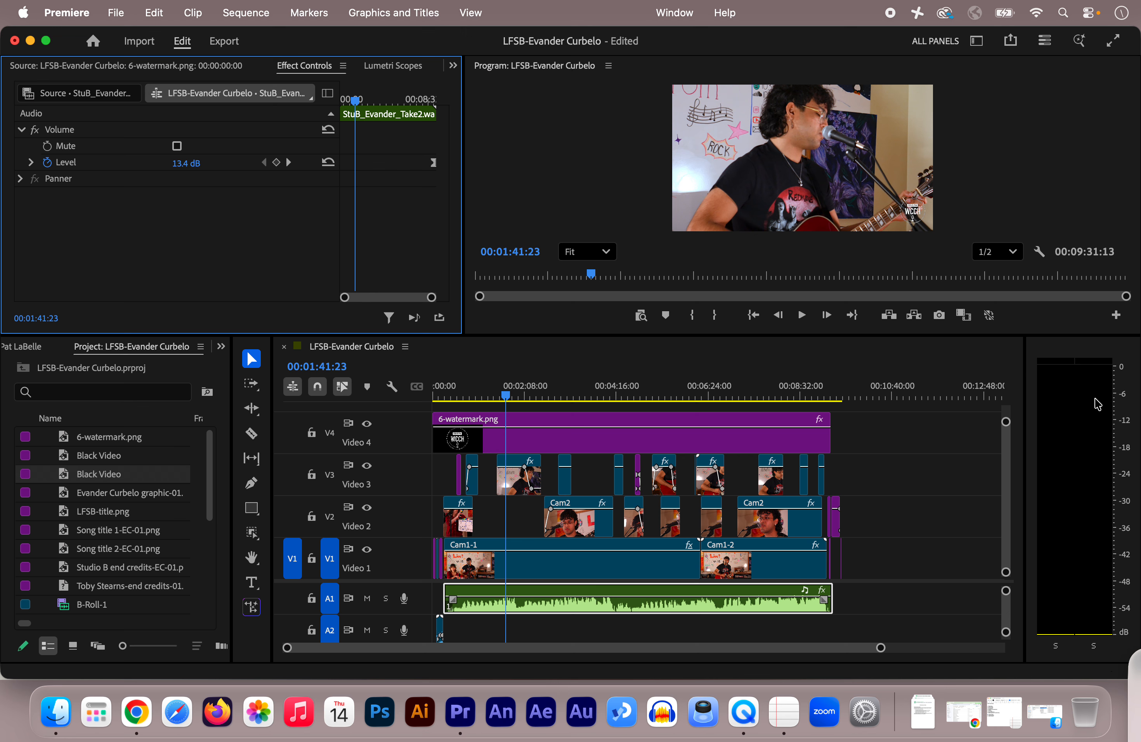
{"action": "left_click", "coordinate": [584, 391]}
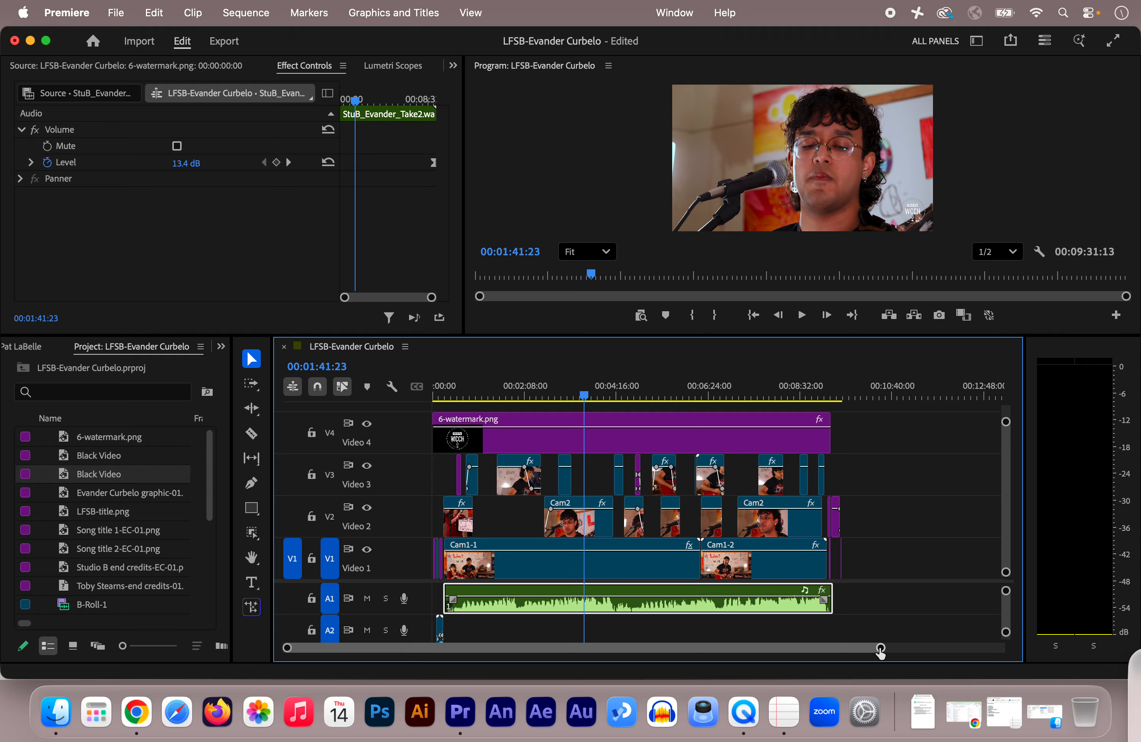
{"action": "left_click_drag", "start_coordinate": [880, 650], "coordinate": [837, 650]}
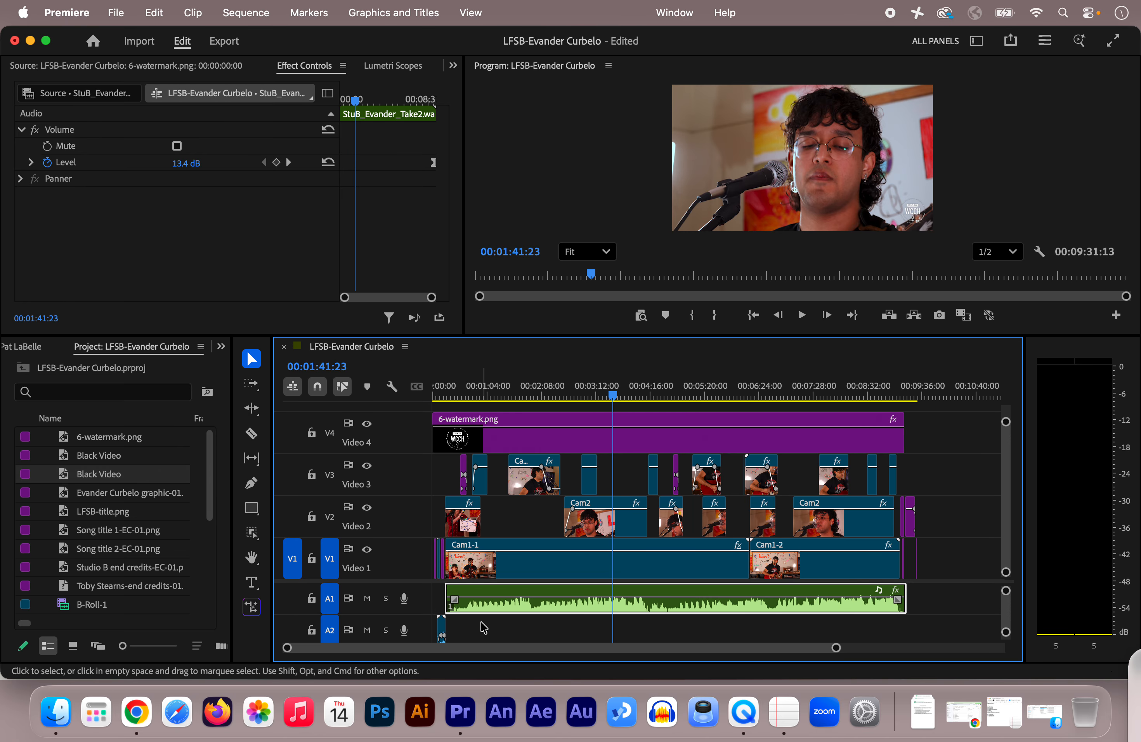
{"action": "left_click_drag", "start_coordinate": [346, 581], "coordinate": [349, 510]}
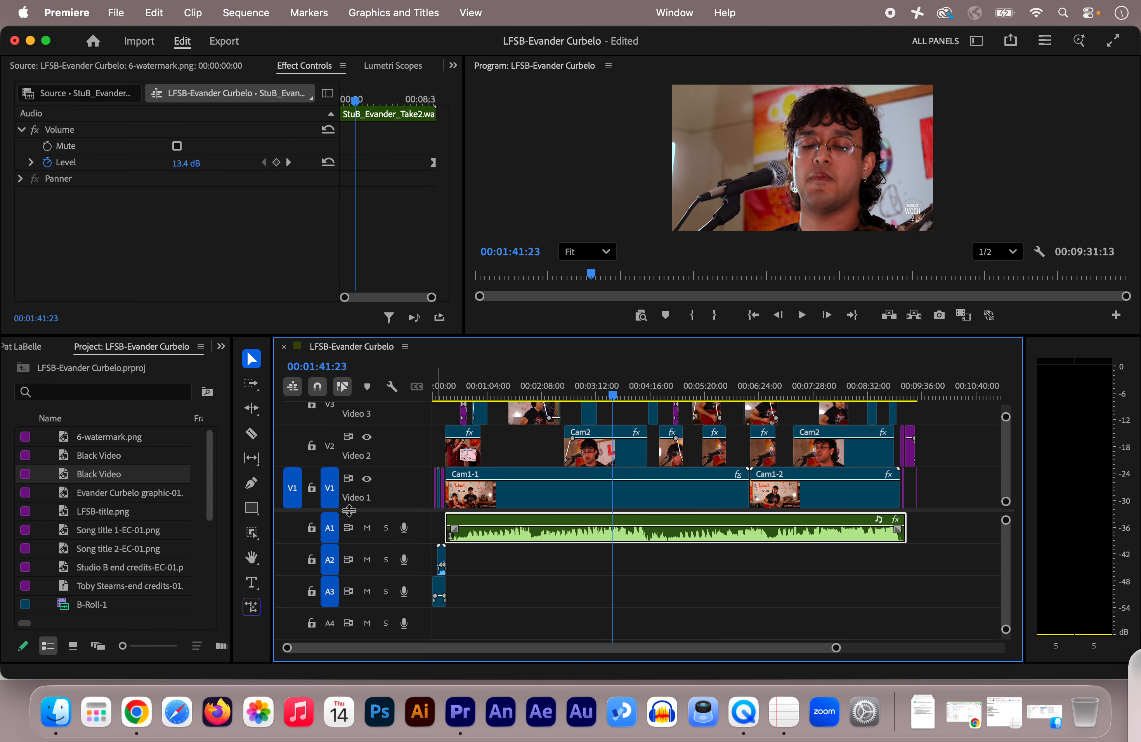
Enlarge the timeline's audio tracks and play the performance from 00:03:54:21 to check its audio level.
{"action": "left_click_drag", "start_coordinate": [1005, 523], "coordinate": [1006, 520]}
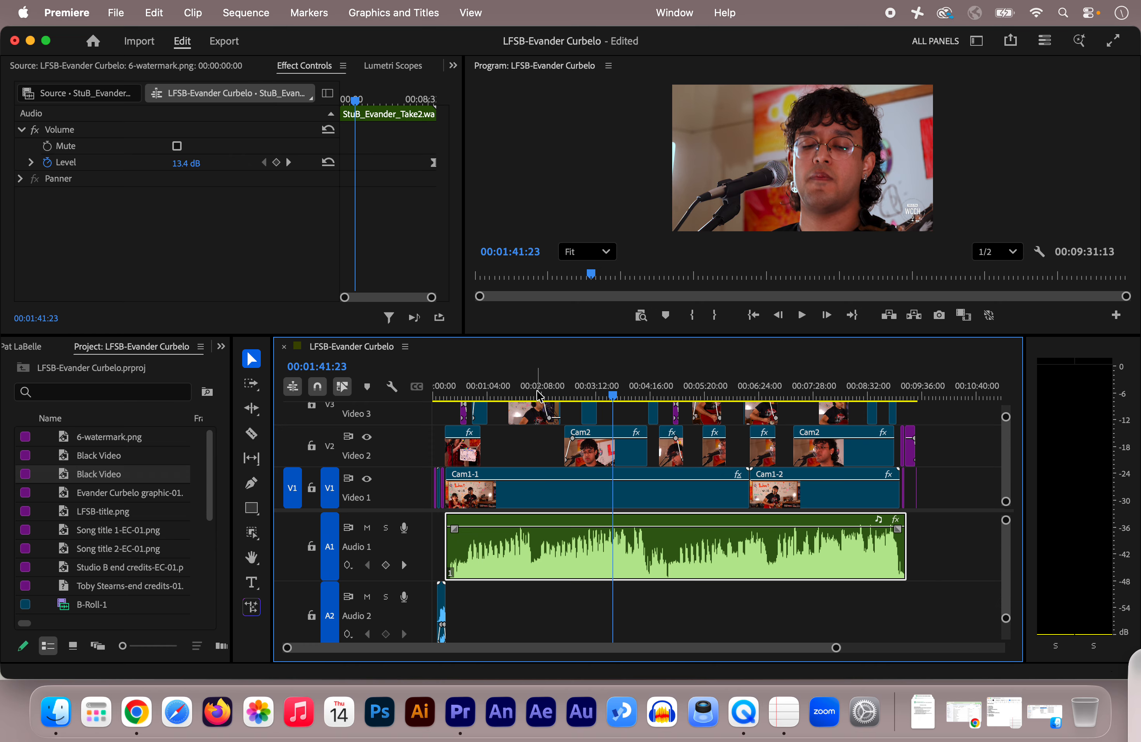
{"action": "left_click", "coordinate": [630, 391]}
{"action": "left_click_drag", "start_coordinate": [631, 390], "coordinate": [630, 395]}
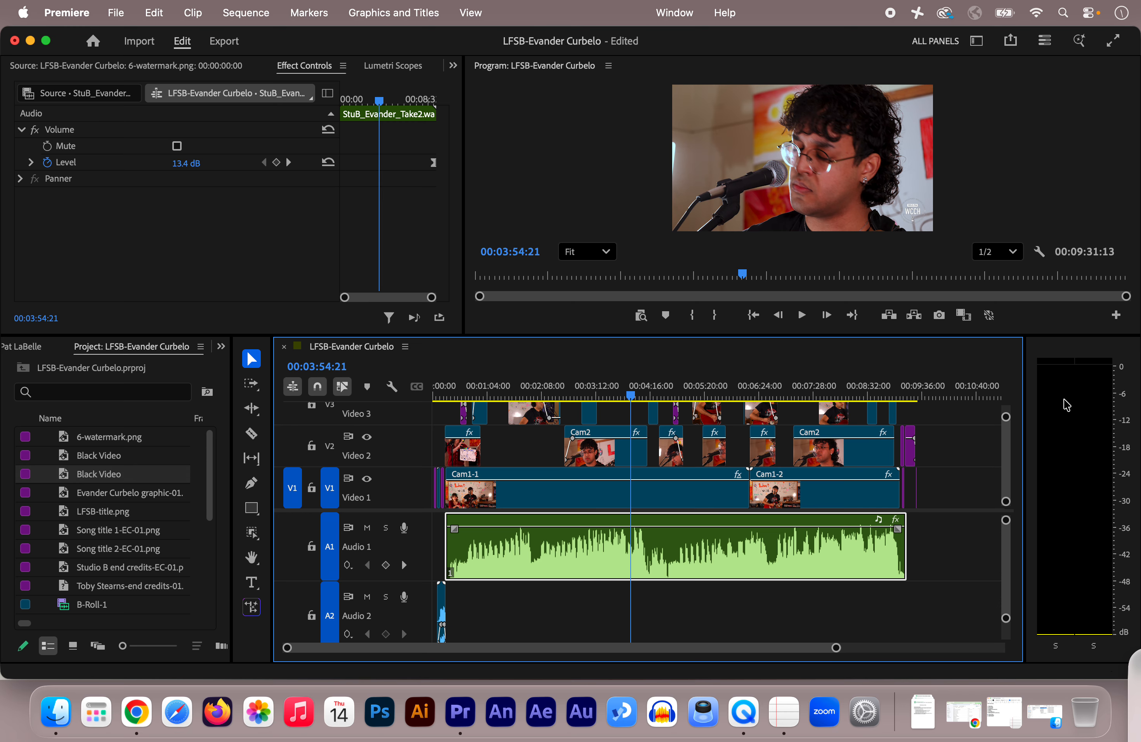
{"action": "key", "text": "space"}
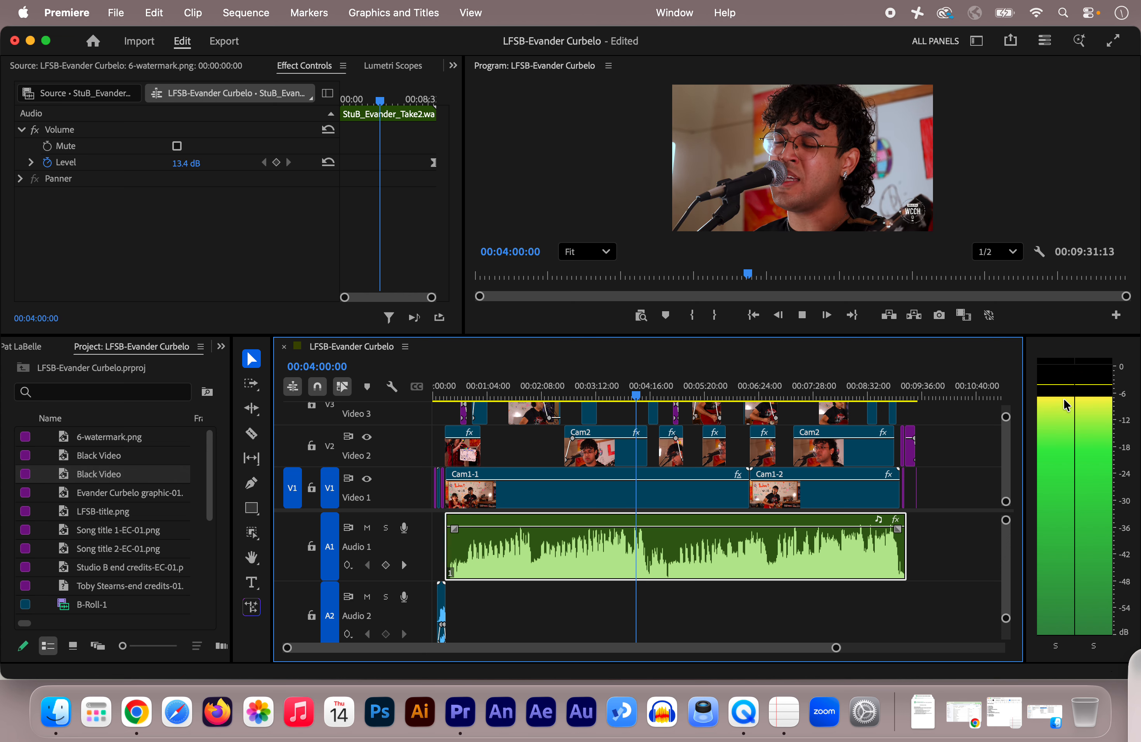
{"action": "key", "text": "space"}
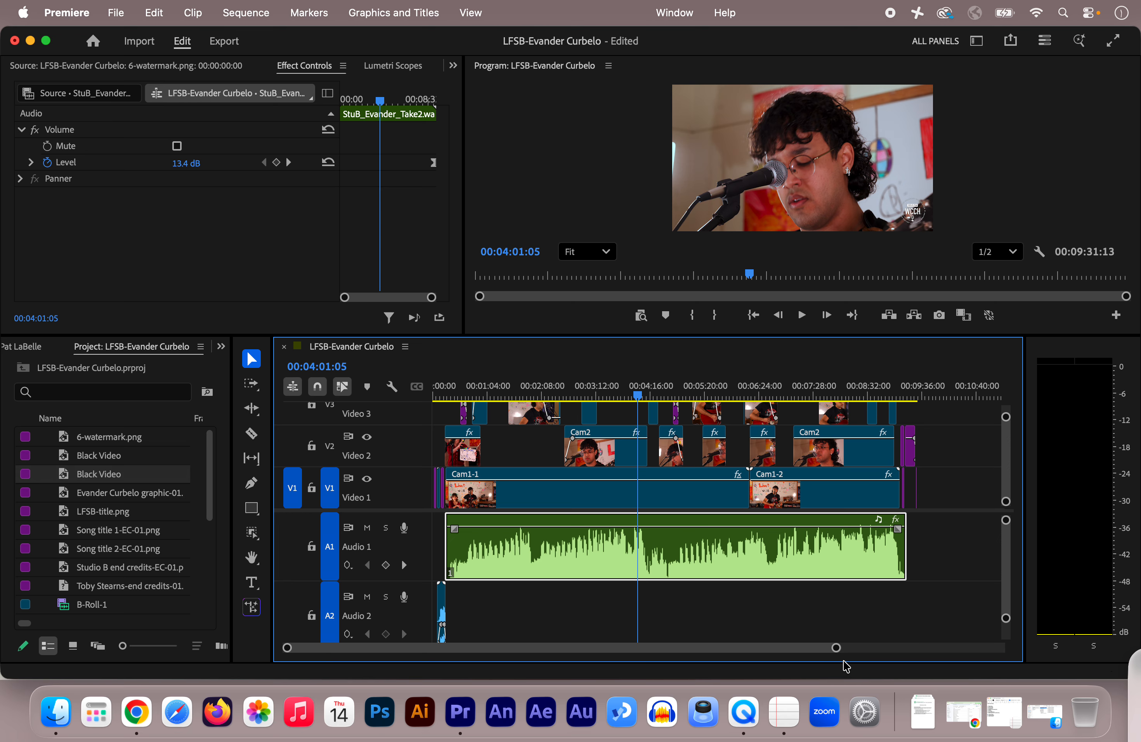
Select the Cam1-1 clip on V1, look through its applied effects and expand its Motion properties.
{"action": "left_click_drag", "start_coordinate": [835, 647], "coordinate": [812, 647]}
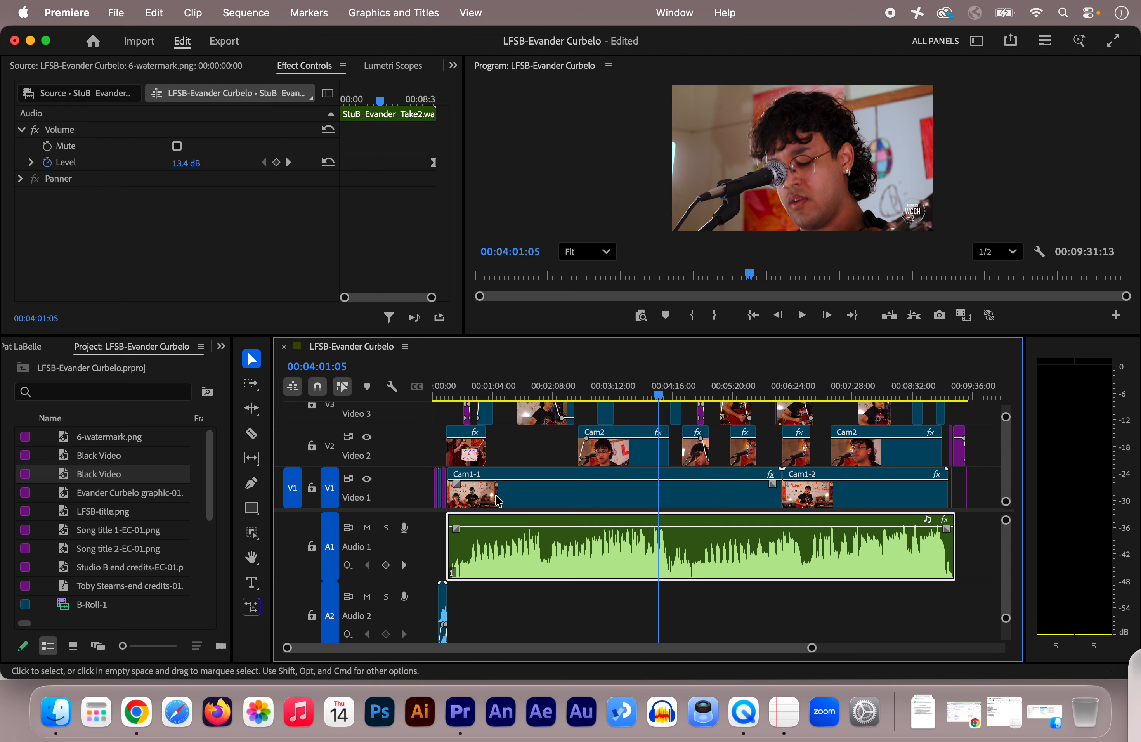
{"action": "left_click", "coordinate": [528, 490]}
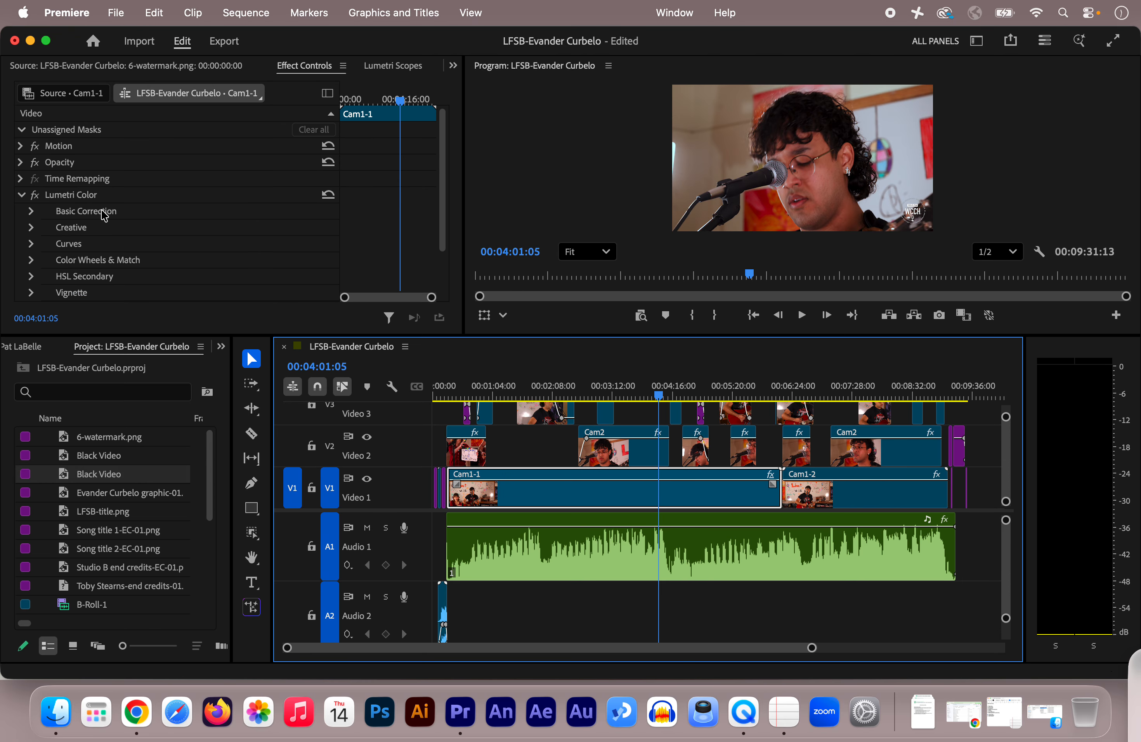
{"action": "scroll", "coordinate": [178, 229], "scroll_direction": "down", "scroll_amount": 3}
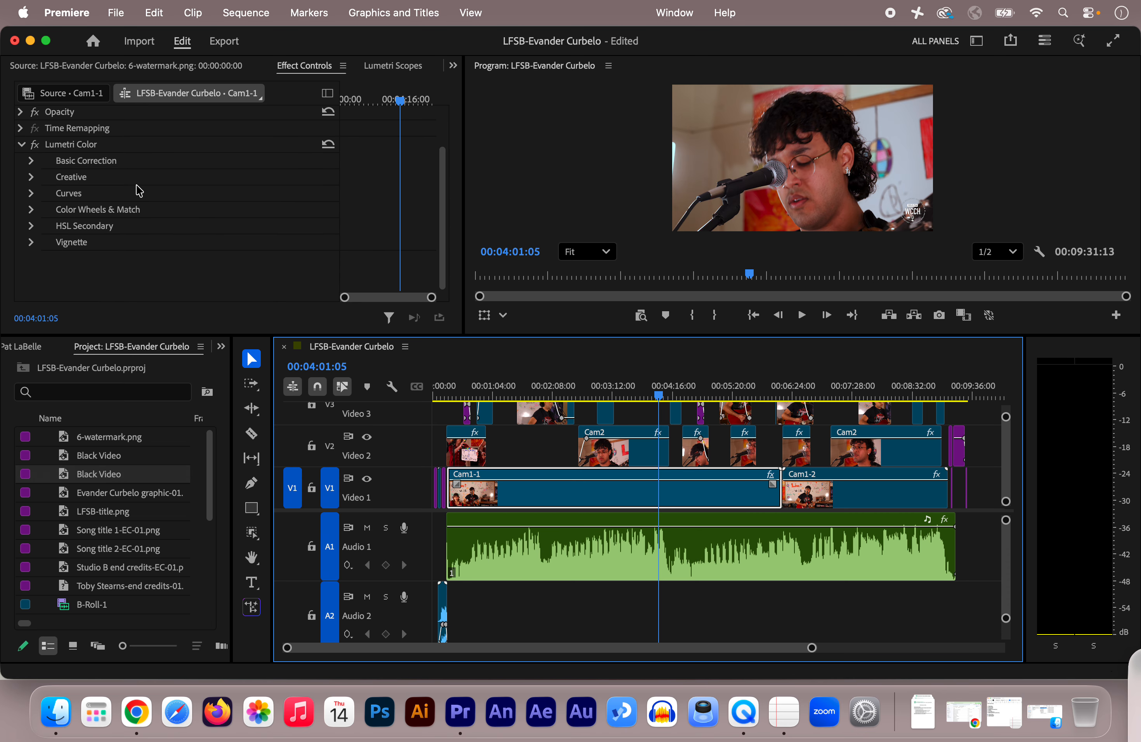
{"action": "scroll", "coordinate": [189, 195], "scroll_direction": "up", "scroll_amount": 3}
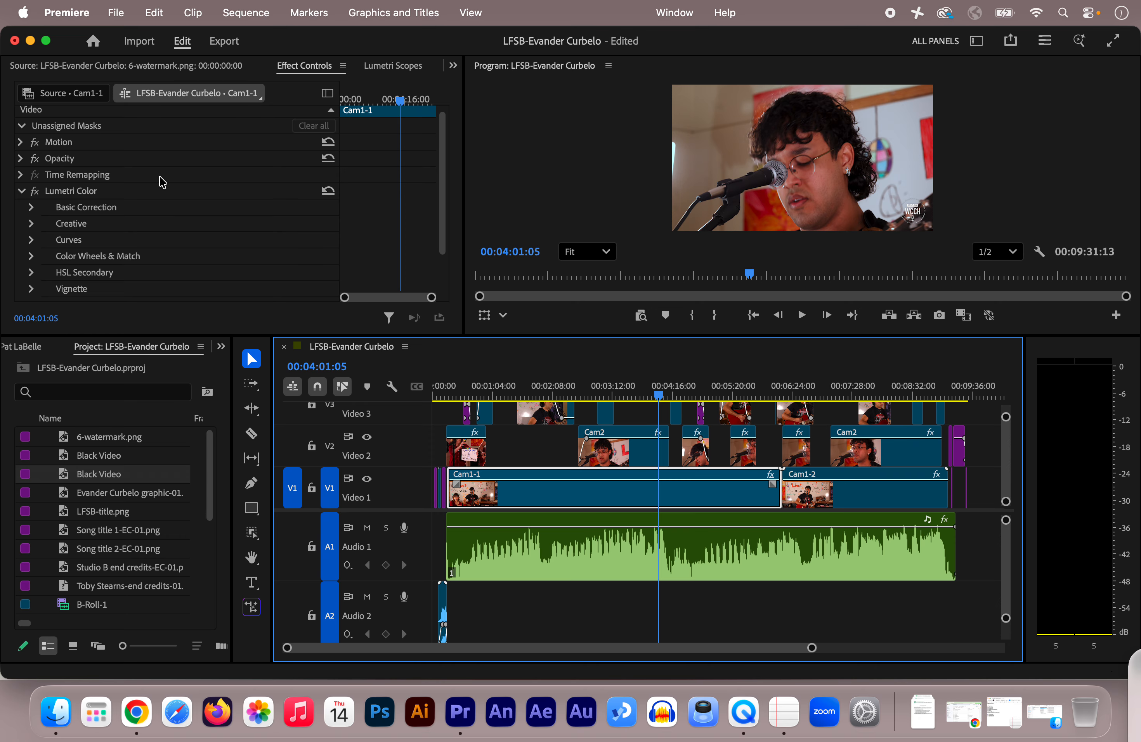
{"action": "scroll", "coordinate": [149, 173], "scroll_direction": "up", "scroll_amount": 1}
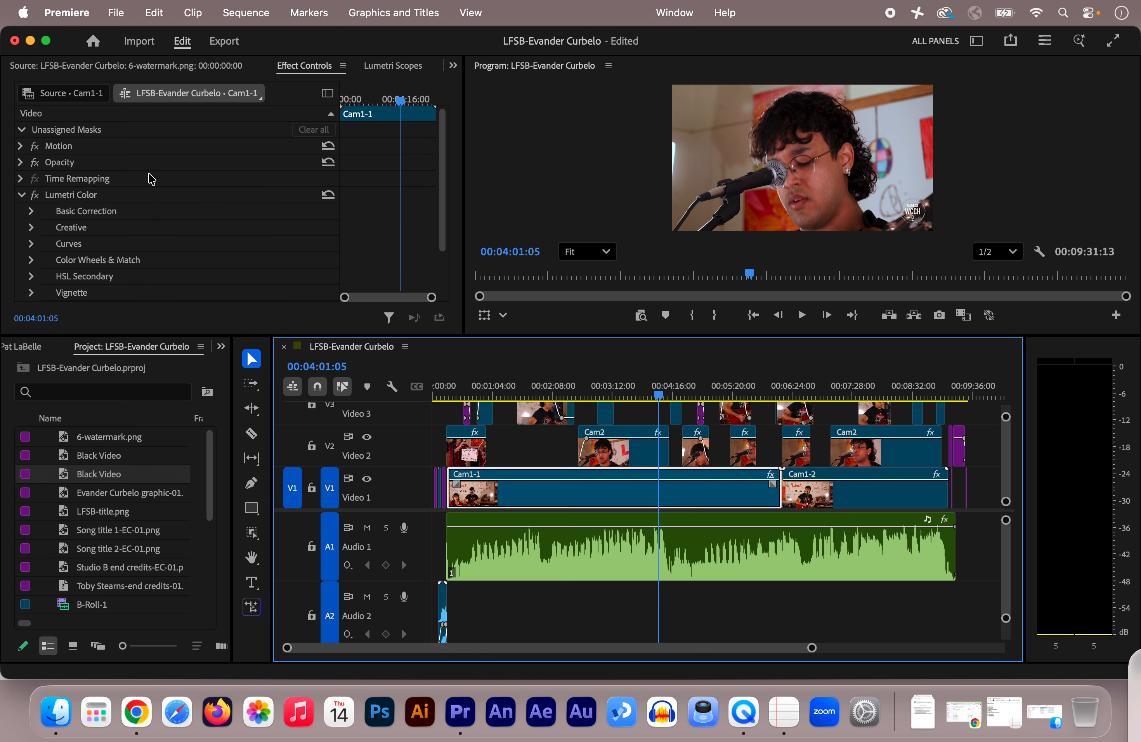
{"action": "left_click", "coordinate": [19, 146]}
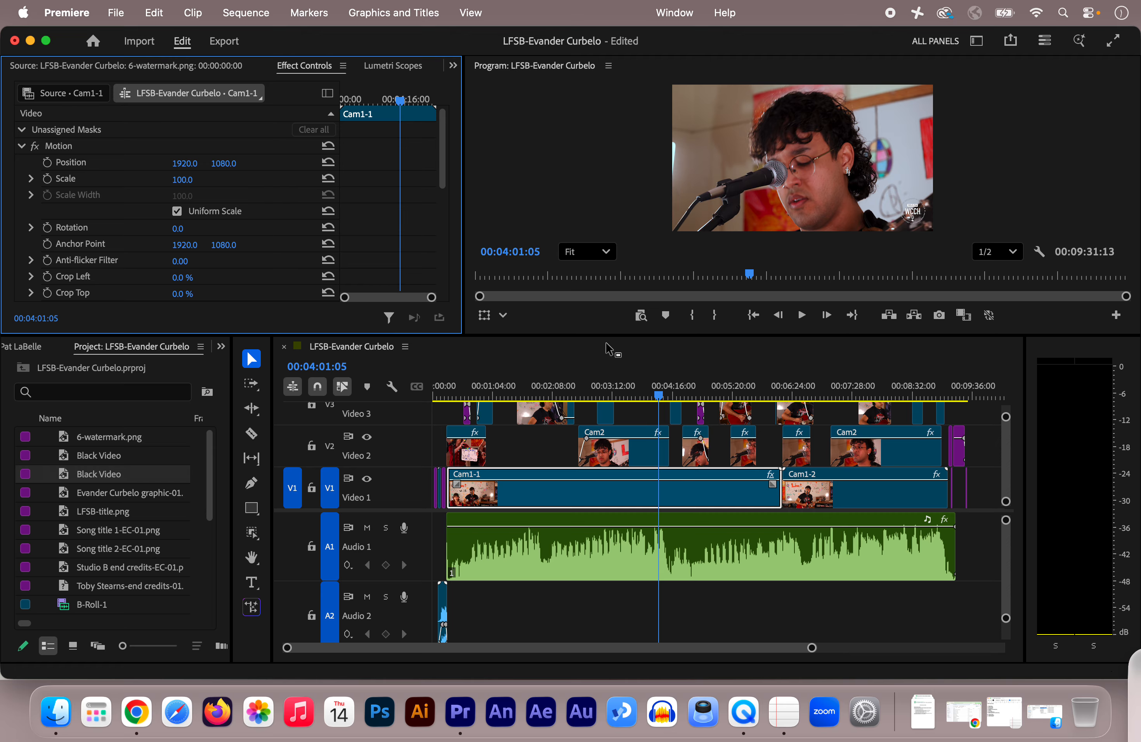
{"action": "left_click", "coordinate": [647, 348]}
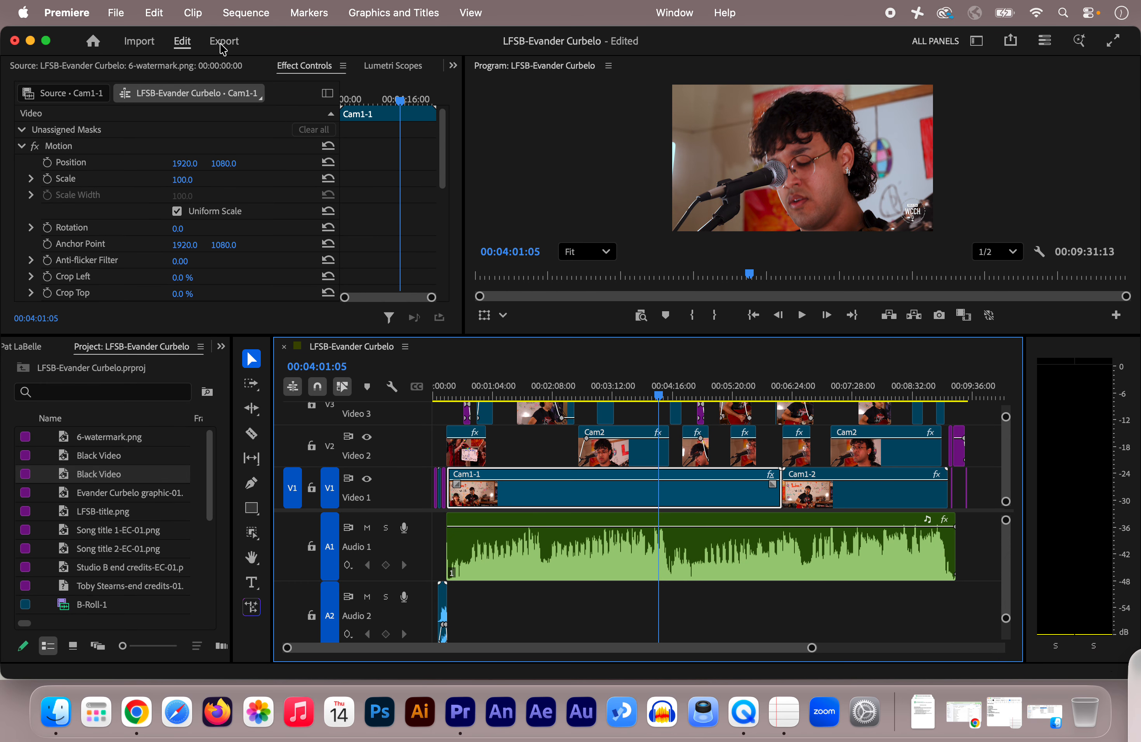
Open the sequence's export settings and save the MP4 into the performer's folder under Studio B, keeping the sequence name as file name.
{"action": "left_click", "coordinate": [223, 42]}
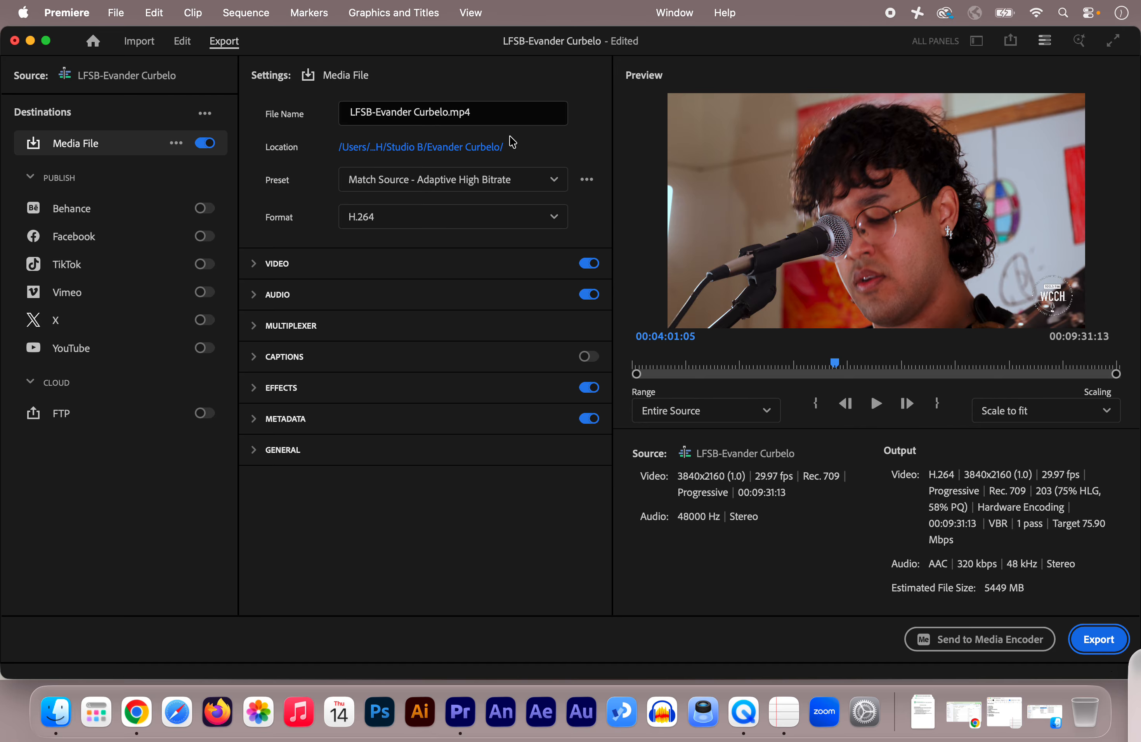
{"action": "left_click", "coordinate": [481, 151]}
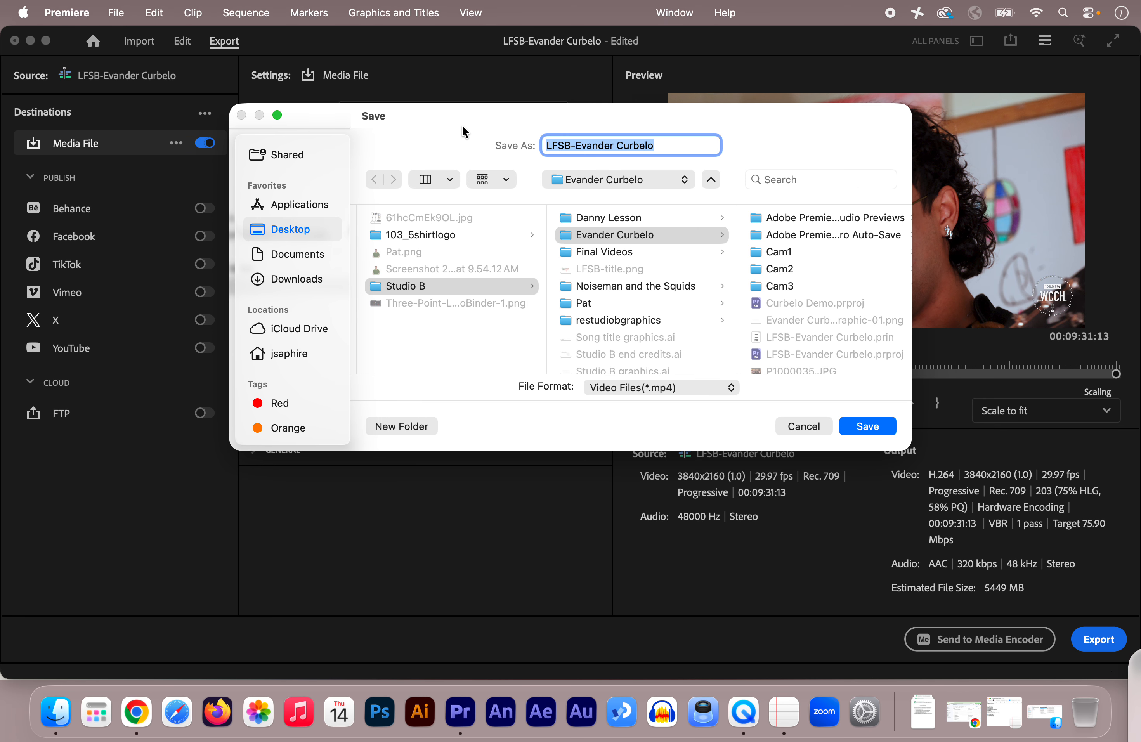
{"action": "left_click", "coordinate": [865, 427]}
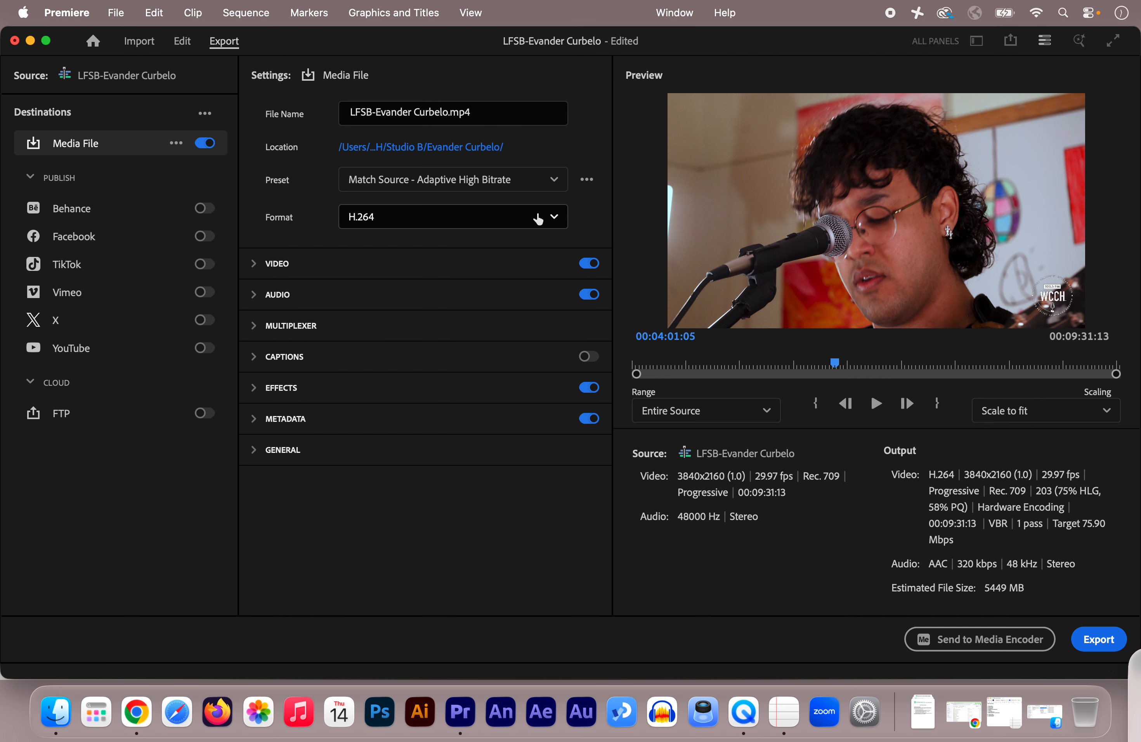
Look through the available export formats and keep H.264.
{"action": "left_click", "coordinate": [554, 218]}
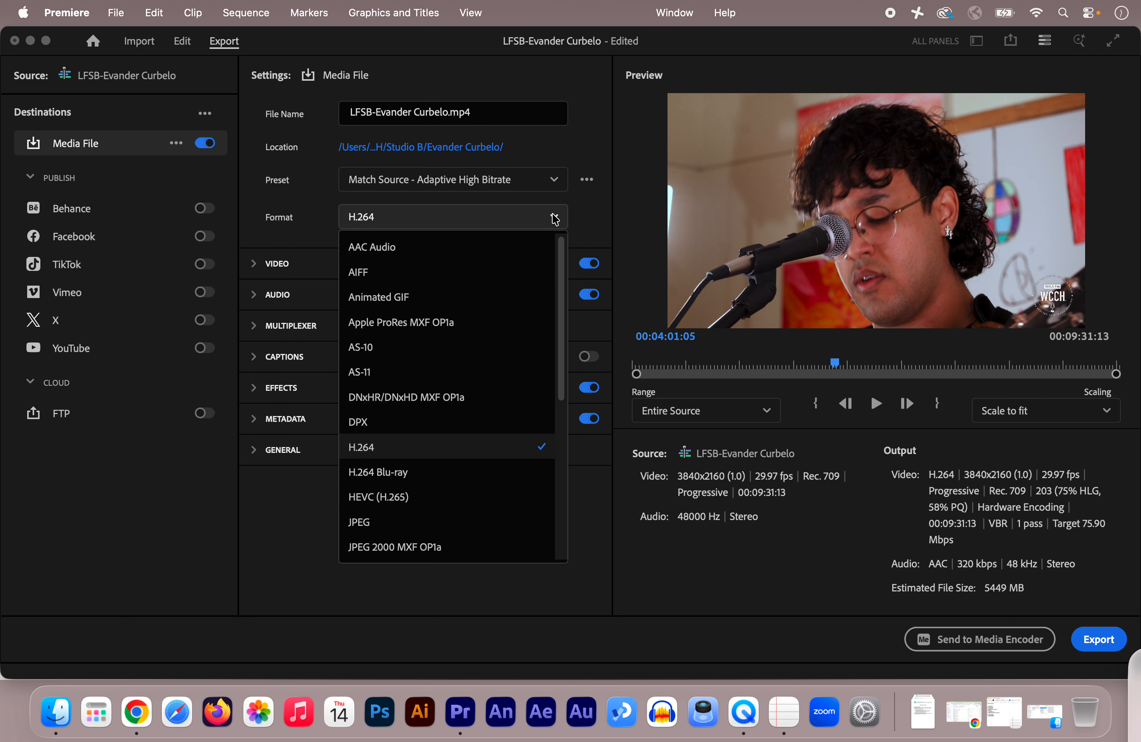
{"action": "scroll", "coordinate": [505, 340], "scroll_direction": "down", "scroll_amount": 3}
{"action": "scroll", "coordinate": [506, 343], "scroll_direction": "down", "scroll_amount": 5}
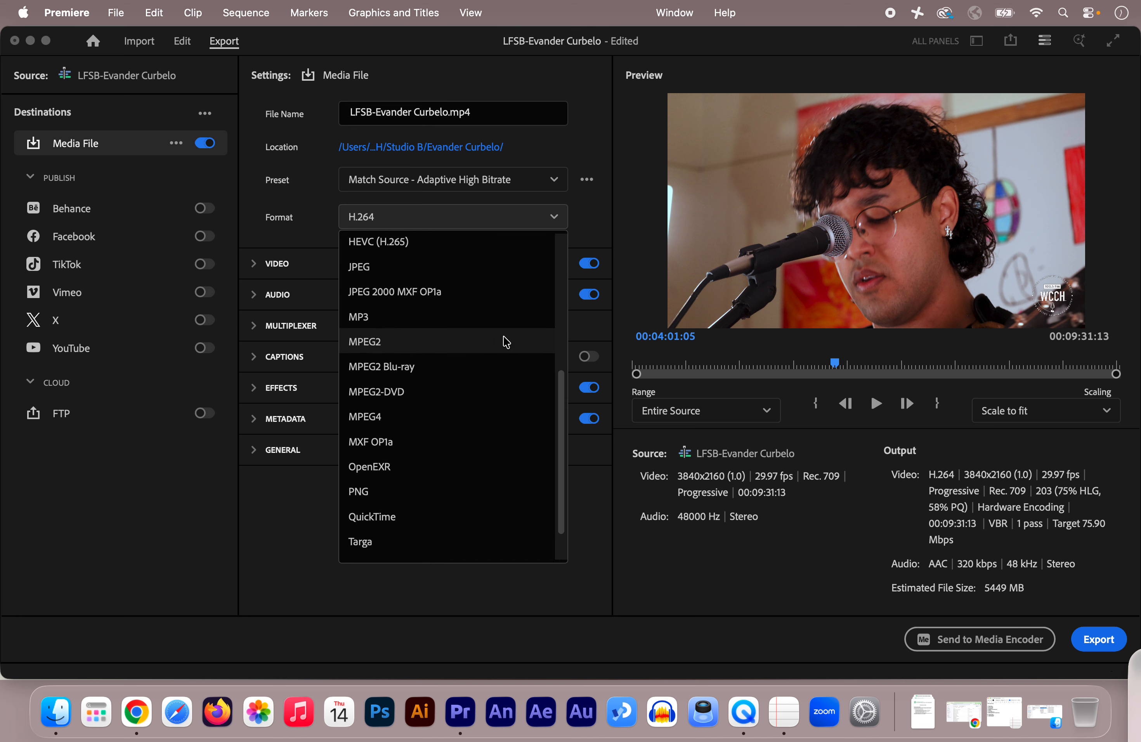
{"action": "scroll", "coordinate": [506, 343], "scroll_direction": "up", "scroll_amount": 8}
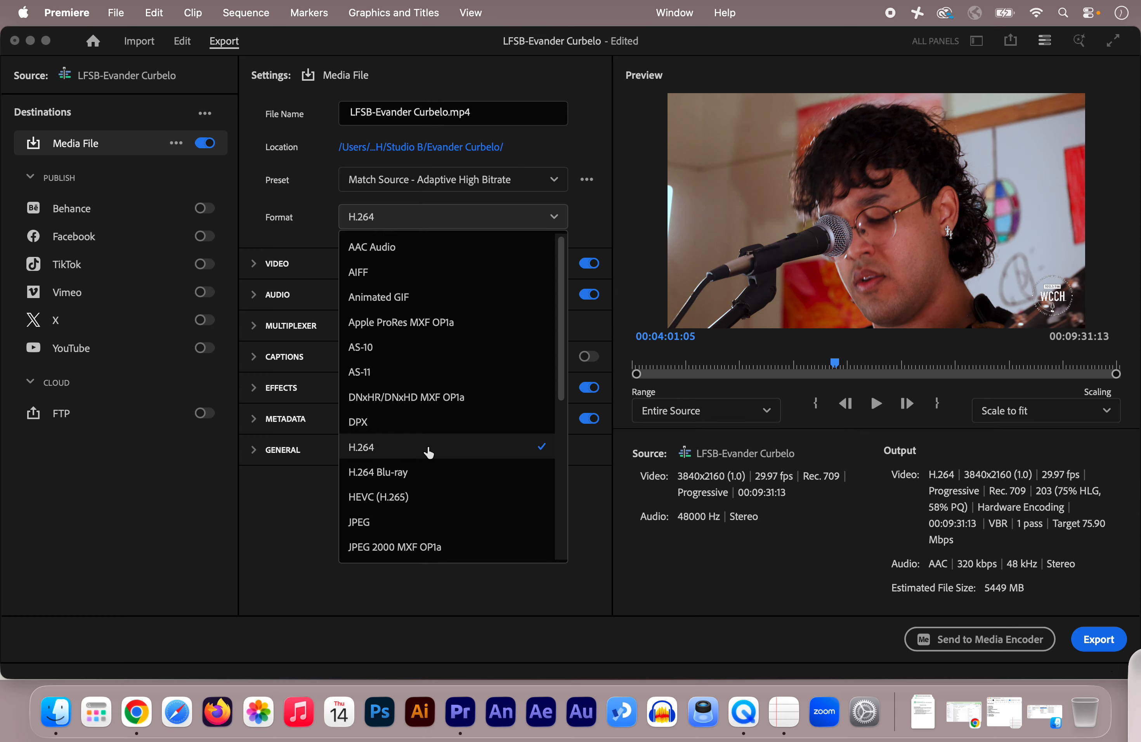
{"action": "left_click", "coordinate": [598, 213]}
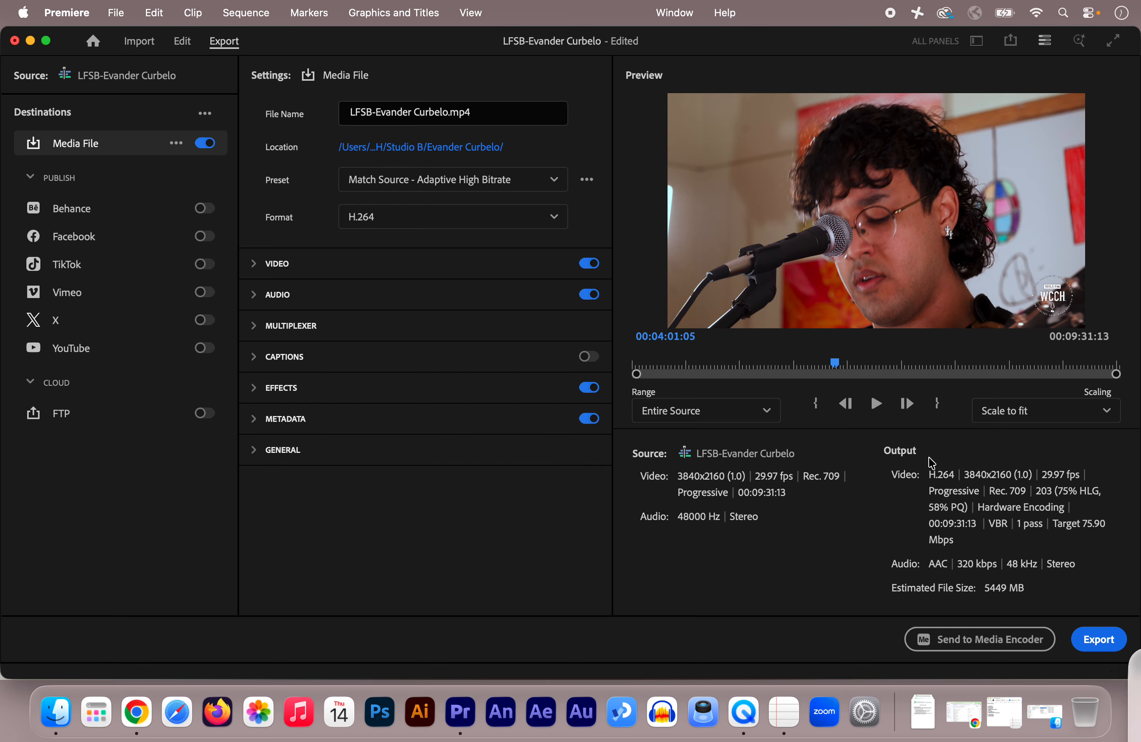
Preview the export at 00:00:47:28 and keep its range on Entire Source.
{"action": "left_click_drag", "start_coordinate": [836, 365], "coordinate": [674, 372]}
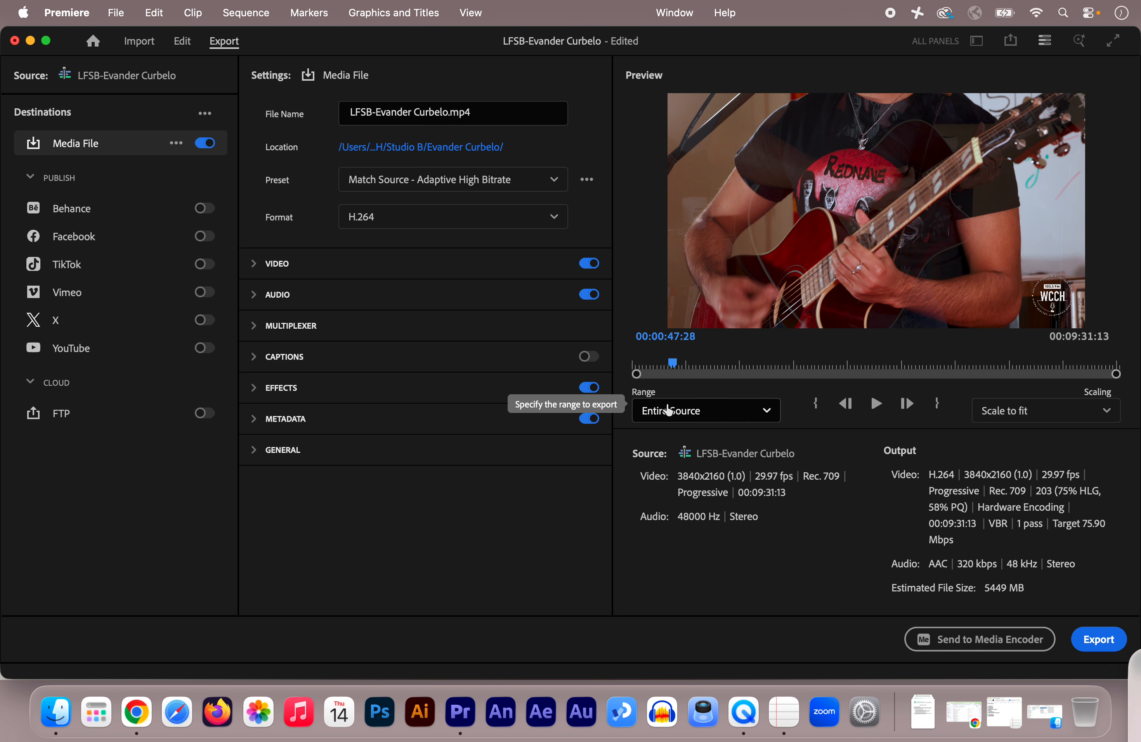
{"action": "left_click", "coordinate": [740, 410]}
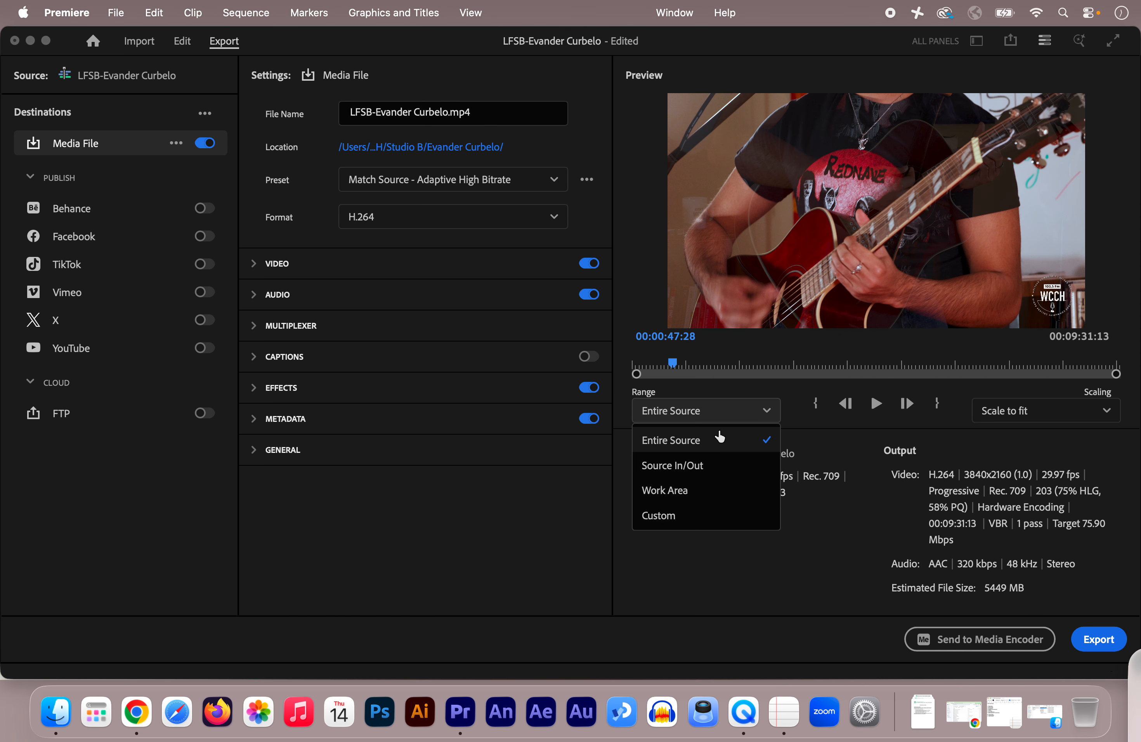
{"action": "left_click", "coordinate": [704, 440]}
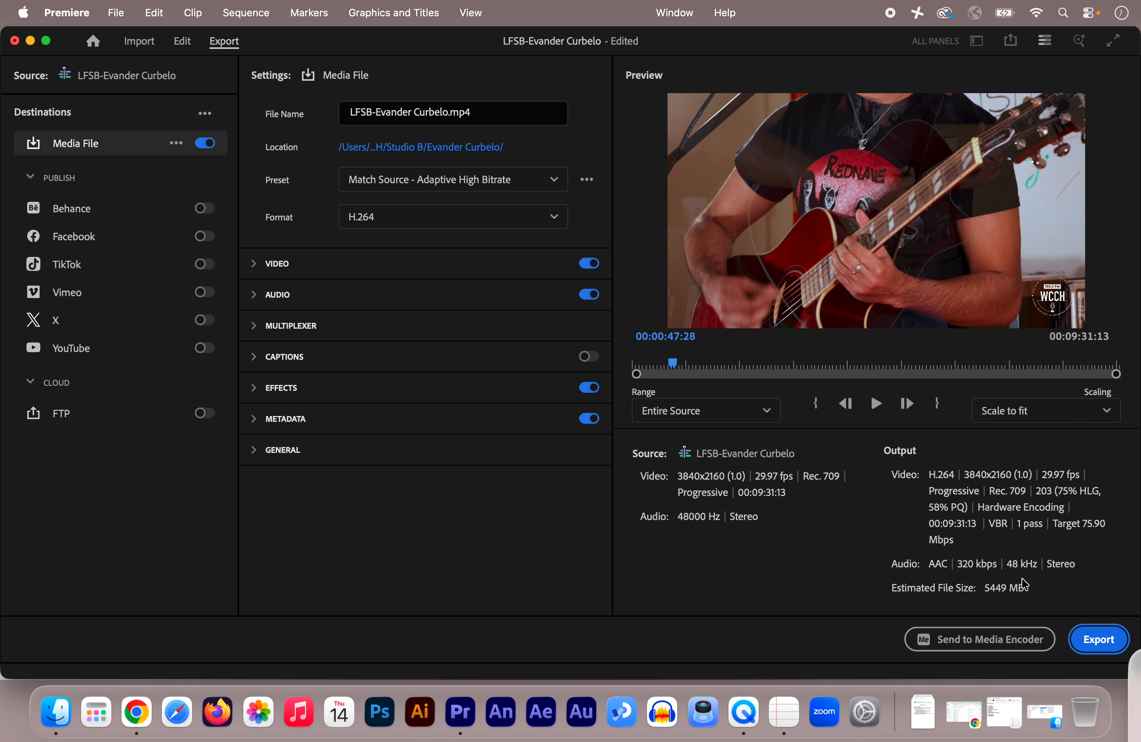
Start exporting the sequence and cancel the encoding.
{"action": "left_click", "coordinate": [1098, 642]}
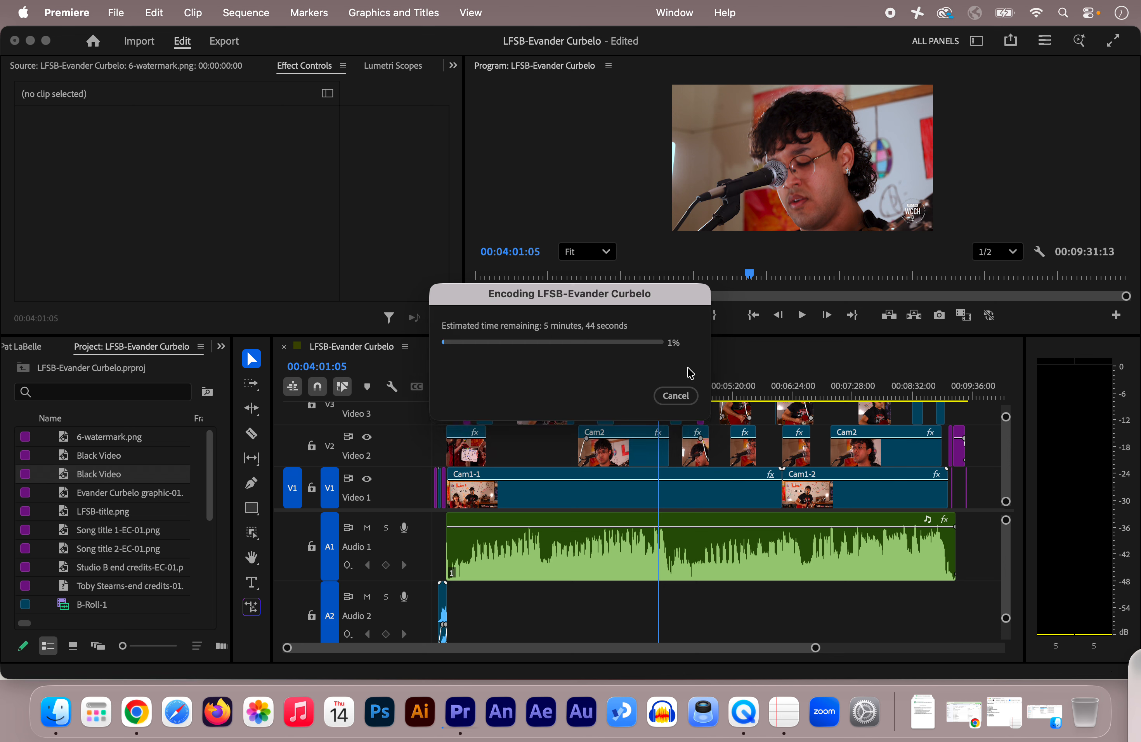
{"action": "left_click", "coordinate": [676, 396]}
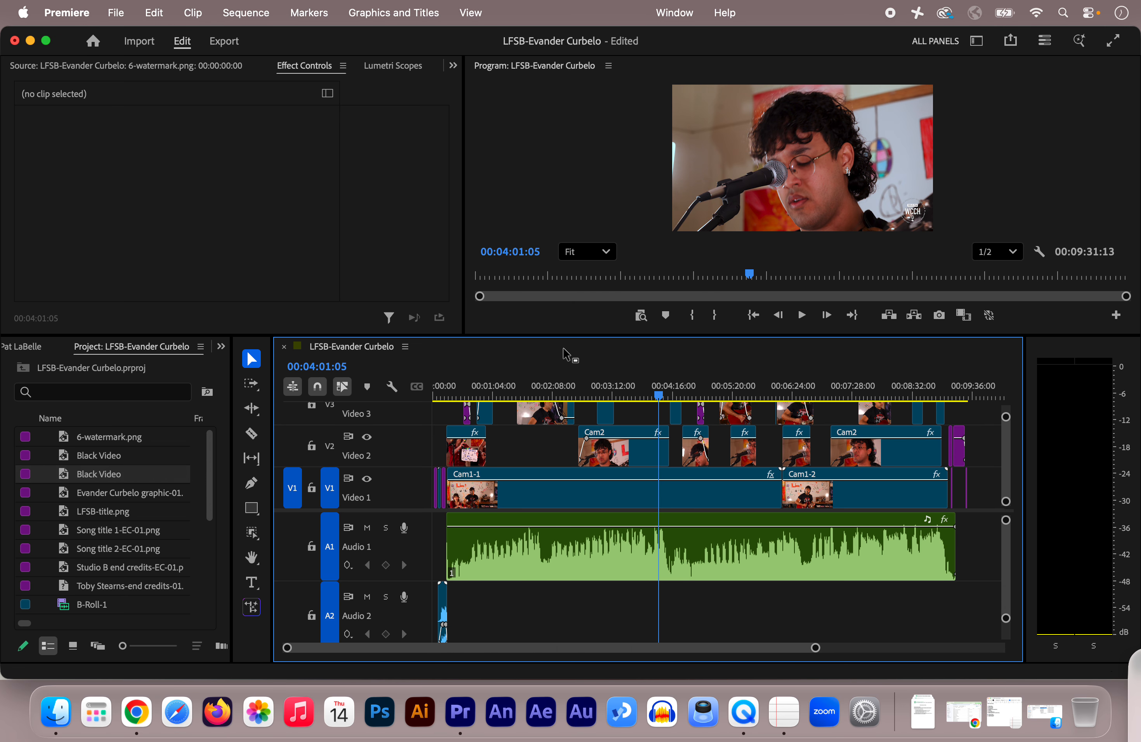
Switch to Google Drive in Chrome, view the performer's 4/8/26 folder in Live From Studio B, and return to Premiere.
{"action": "left_click", "coordinate": [962, 715]}
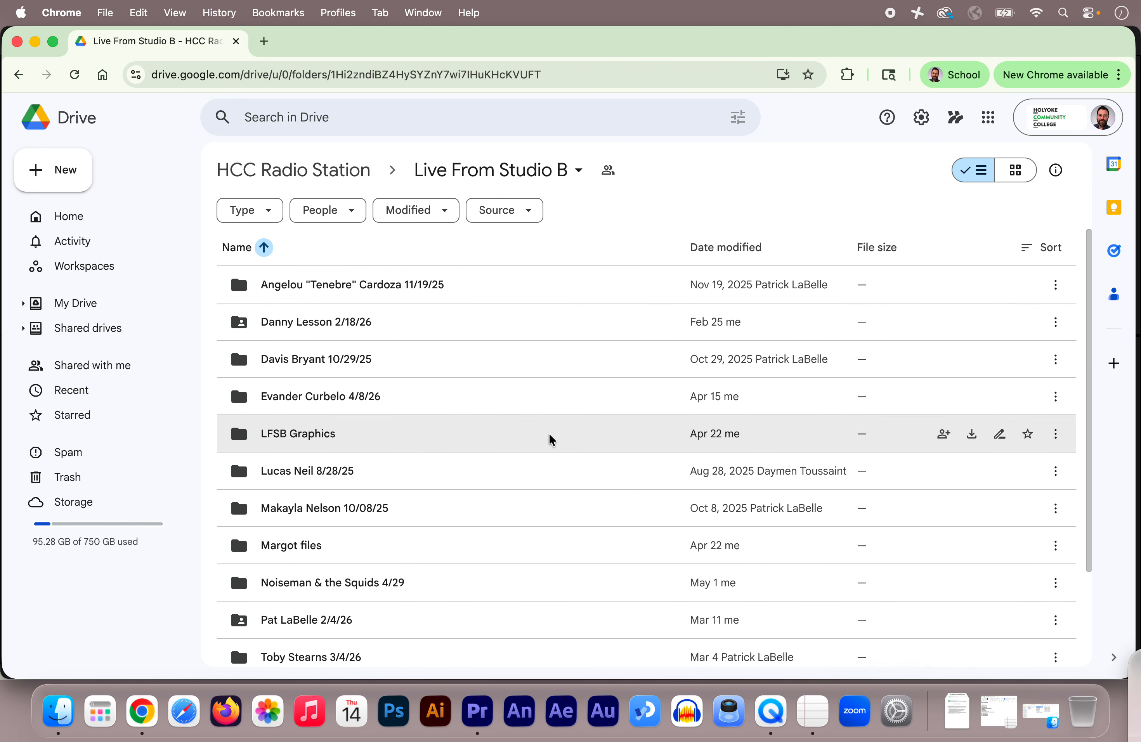
{"action": "scroll", "coordinate": [603, 425], "scroll_direction": "down", "scroll_amount": 1}
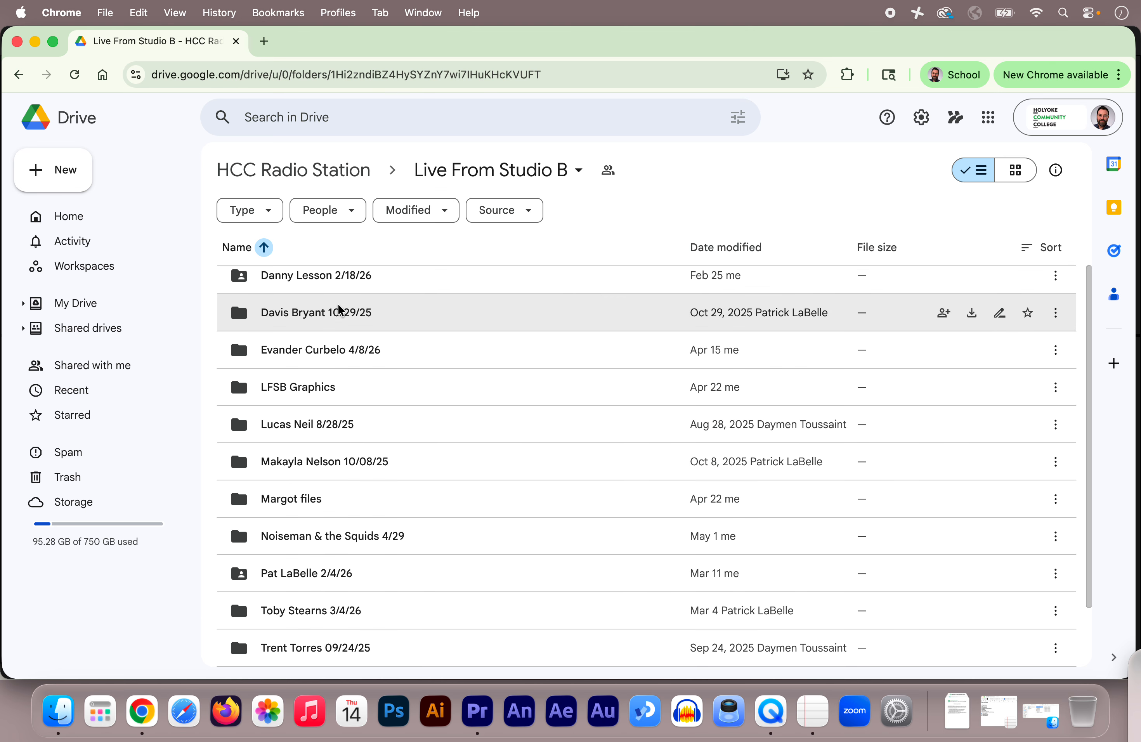
{"action": "scroll", "coordinate": [497, 355], "scroll_direction": "down", "scroll_amount": 2}
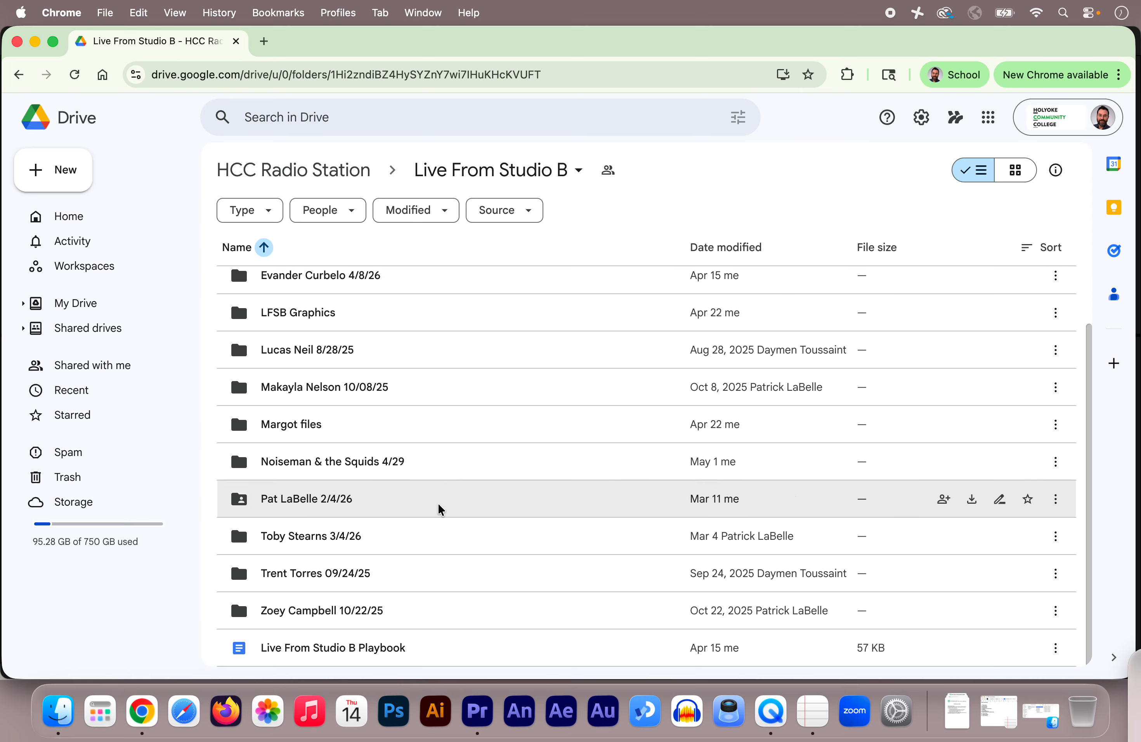
{"action": "scroll", "coordinate": [431, 438], "scroll_direction": "up", "scroll_amount": 3}
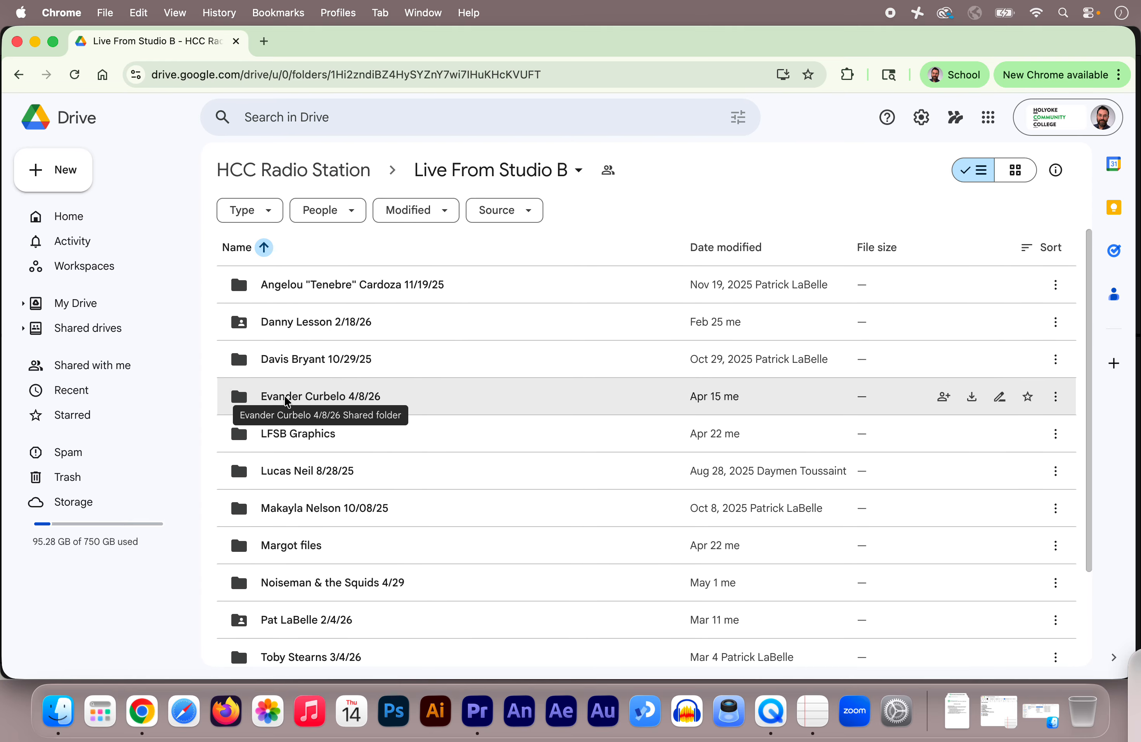
{"action": "double_click", "coordinate": [273, 398]}
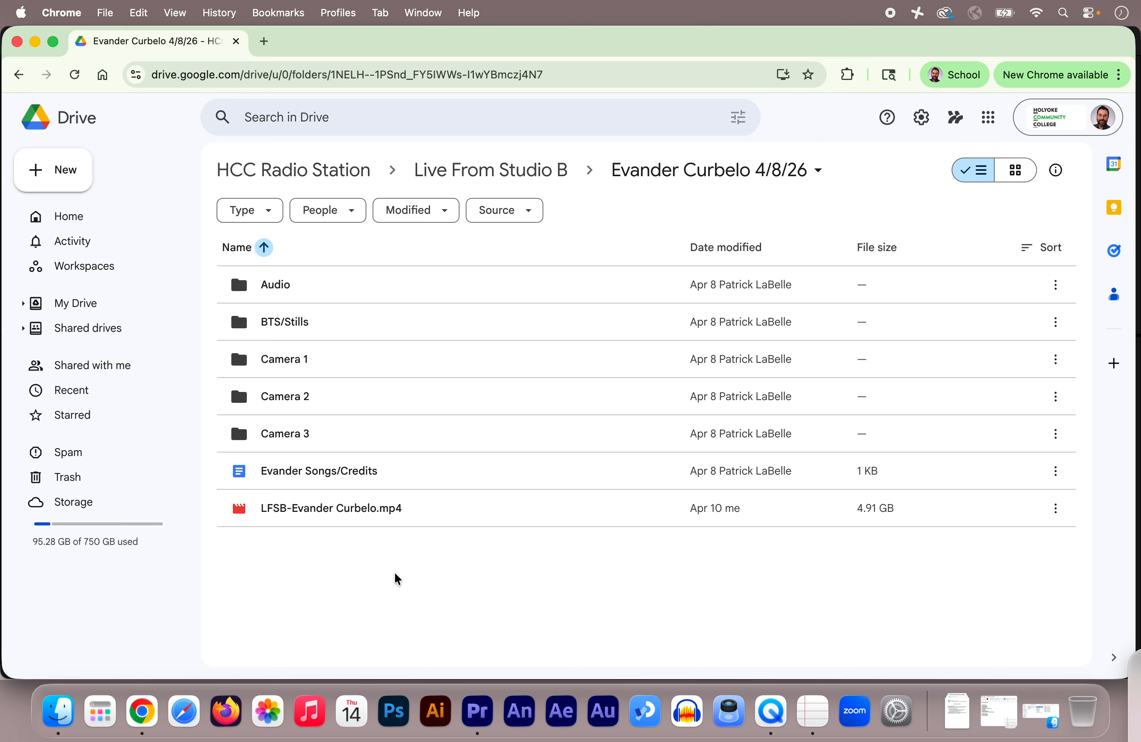
{"action": "left_click", "coordinate": [34, 43]}
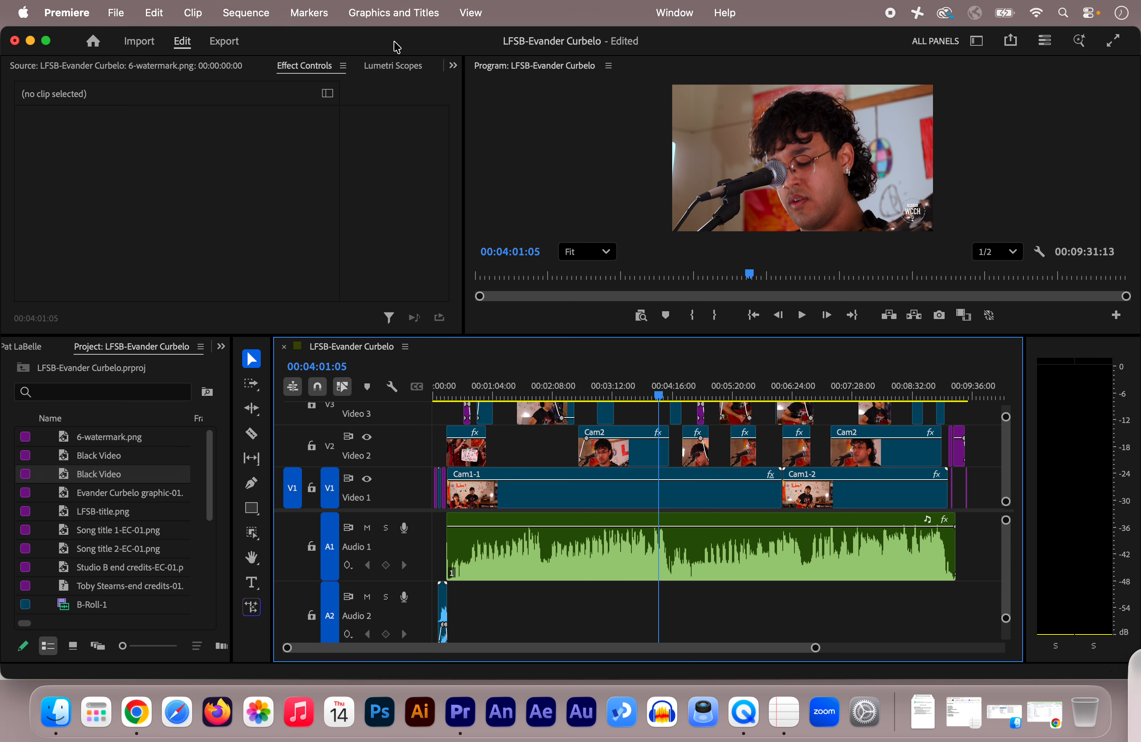